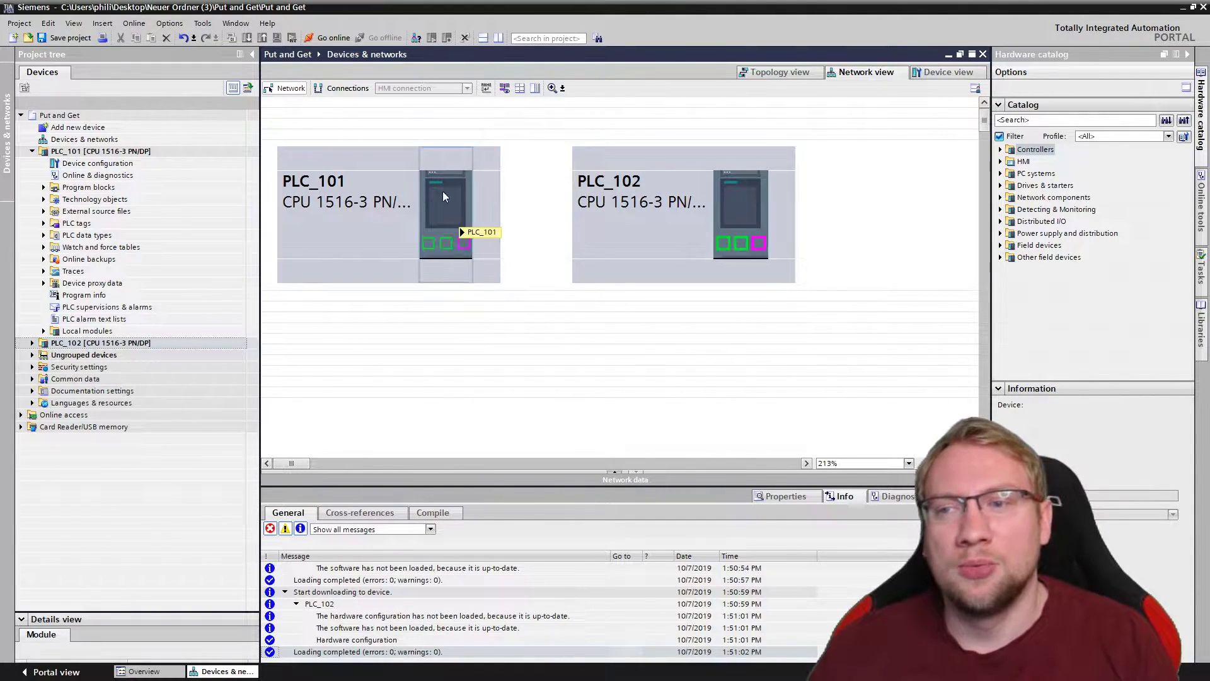
Turn on Show addresses so both PLCs' IP addresses appear in the network view.
{"action": "left_click", "coordinate": [441, 194]}
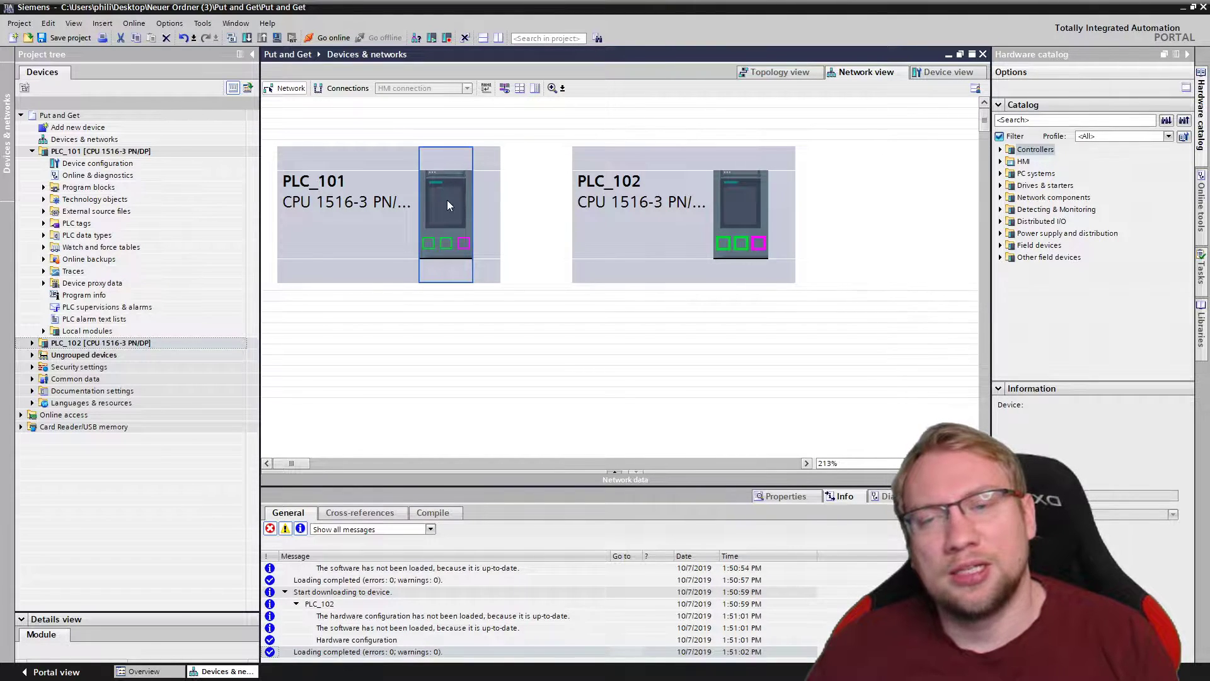
{"action": "left_click", "coordinate": [722, 187]}
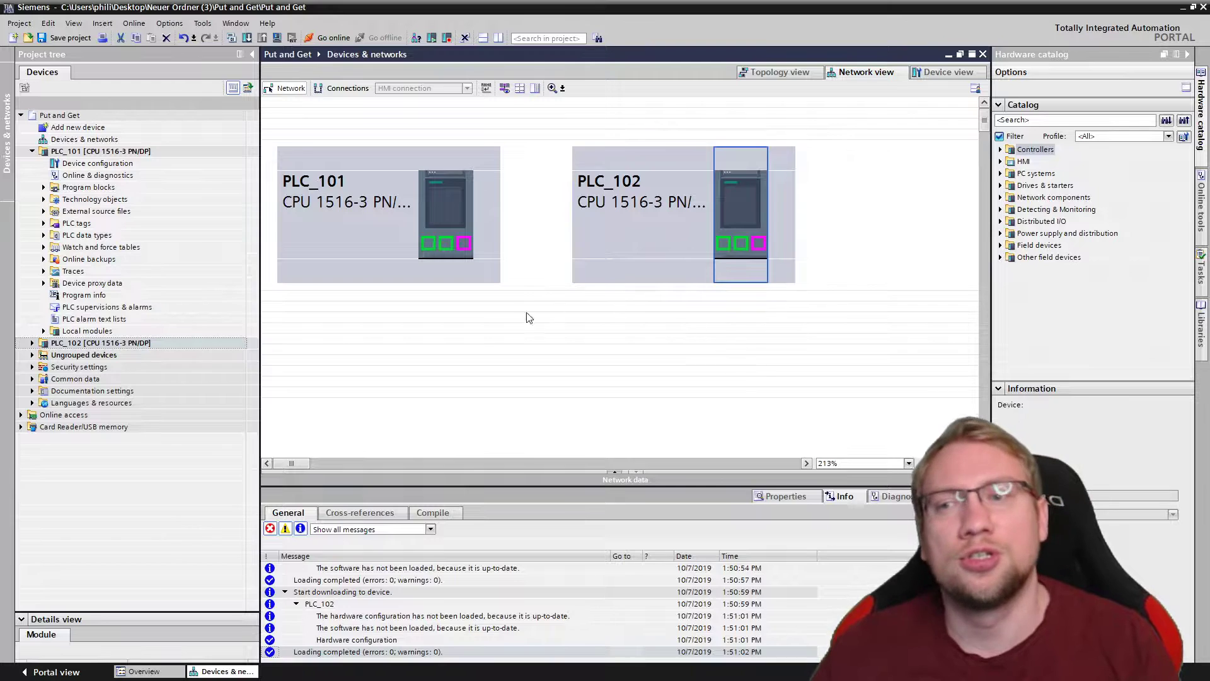
{"action": "left_click", "coordinate": [441, 213]}
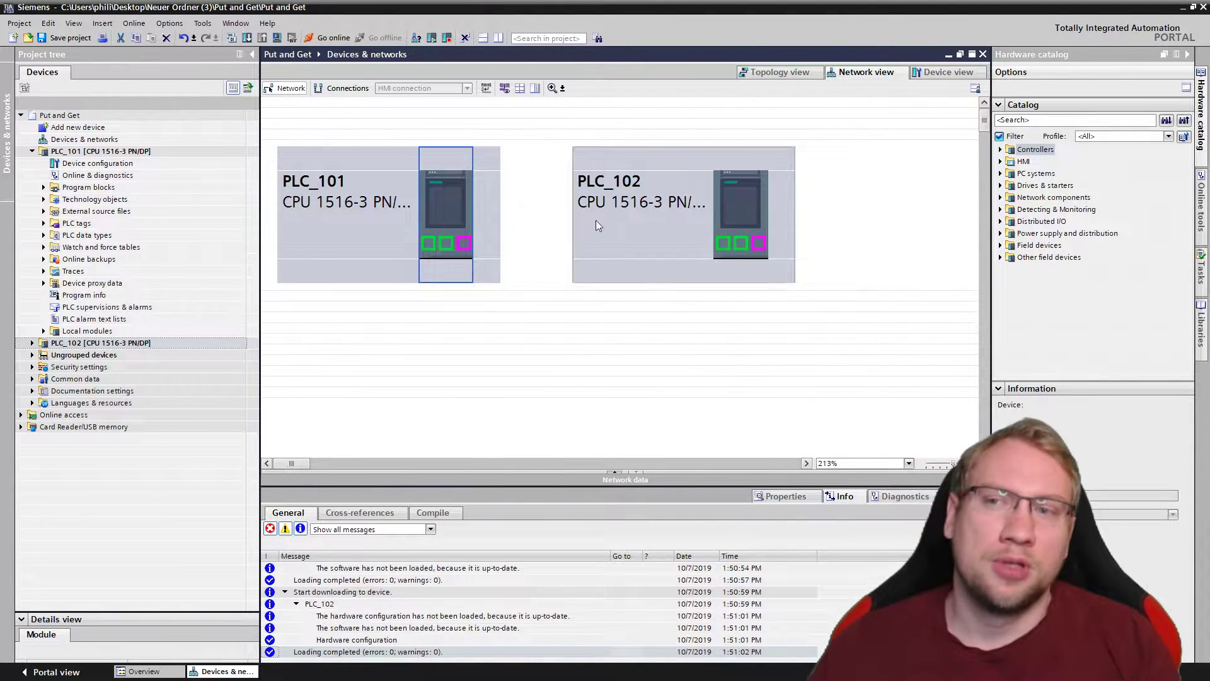
{"action": "left_click", "coordinate": [455, 111]}
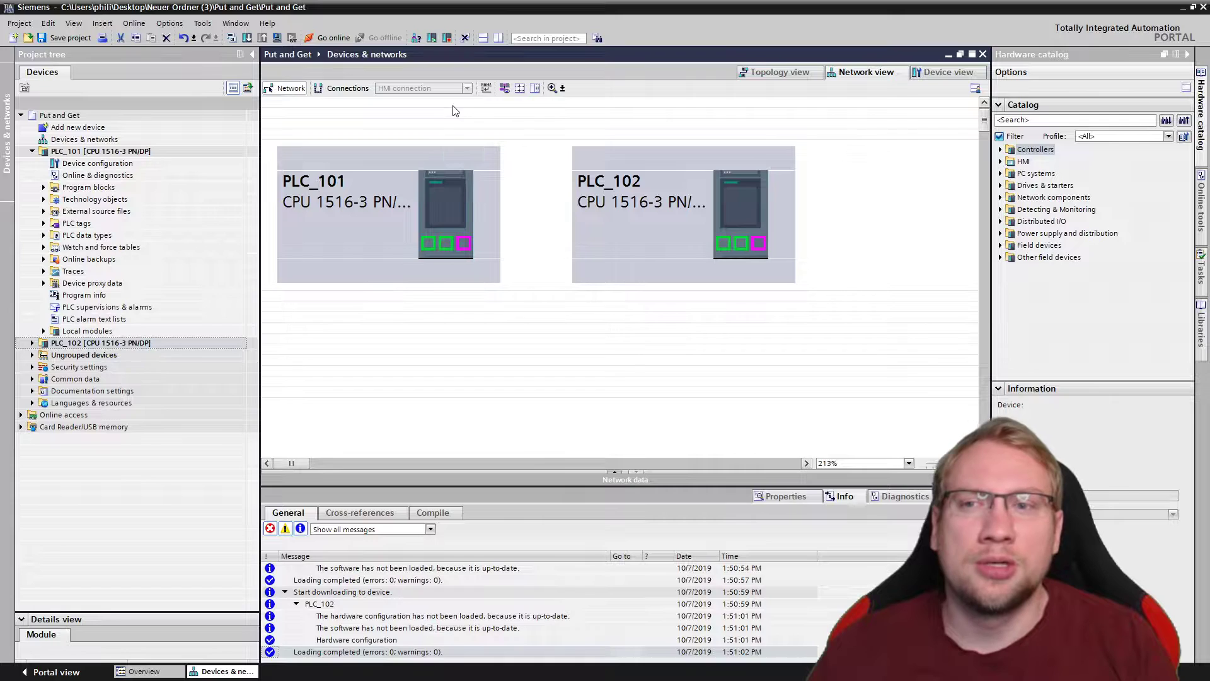
{"action": "left_click", "coordinate": [504, 89]}
{"action": "left_click", "coordinate": [742, 245]}
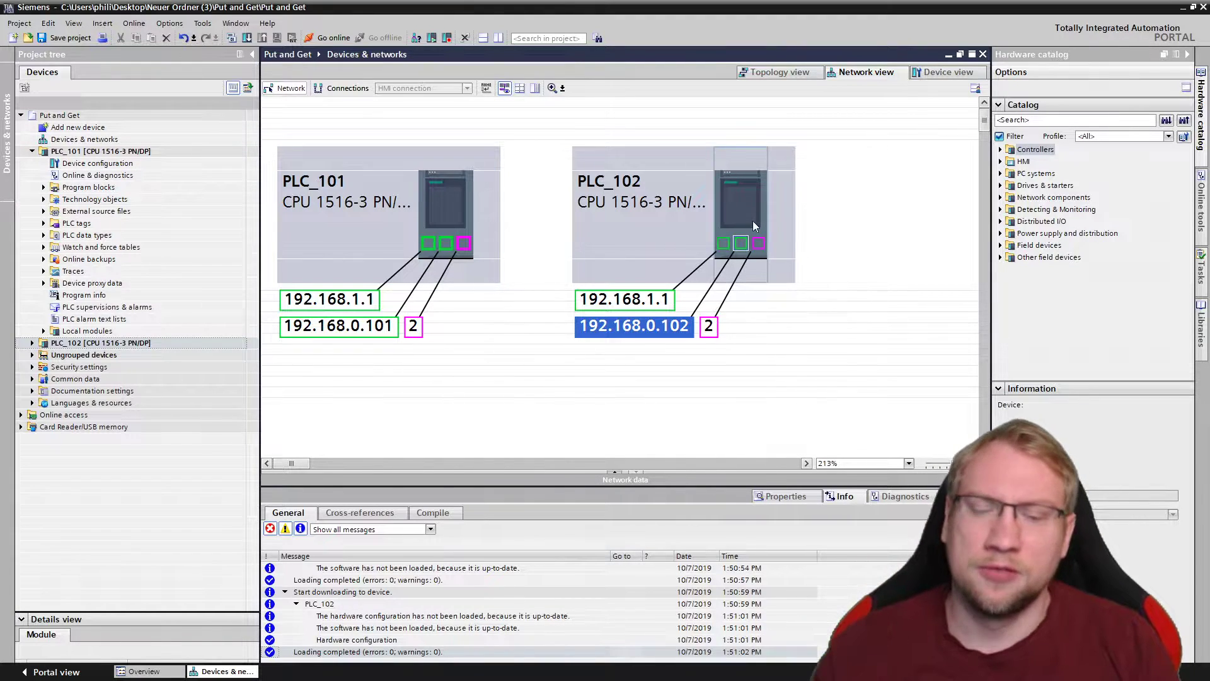
Select the PLC_102 CPU and enlarge the lower area to show its Properties.
{"action": "left_click", "coordinate": [749, 195]}
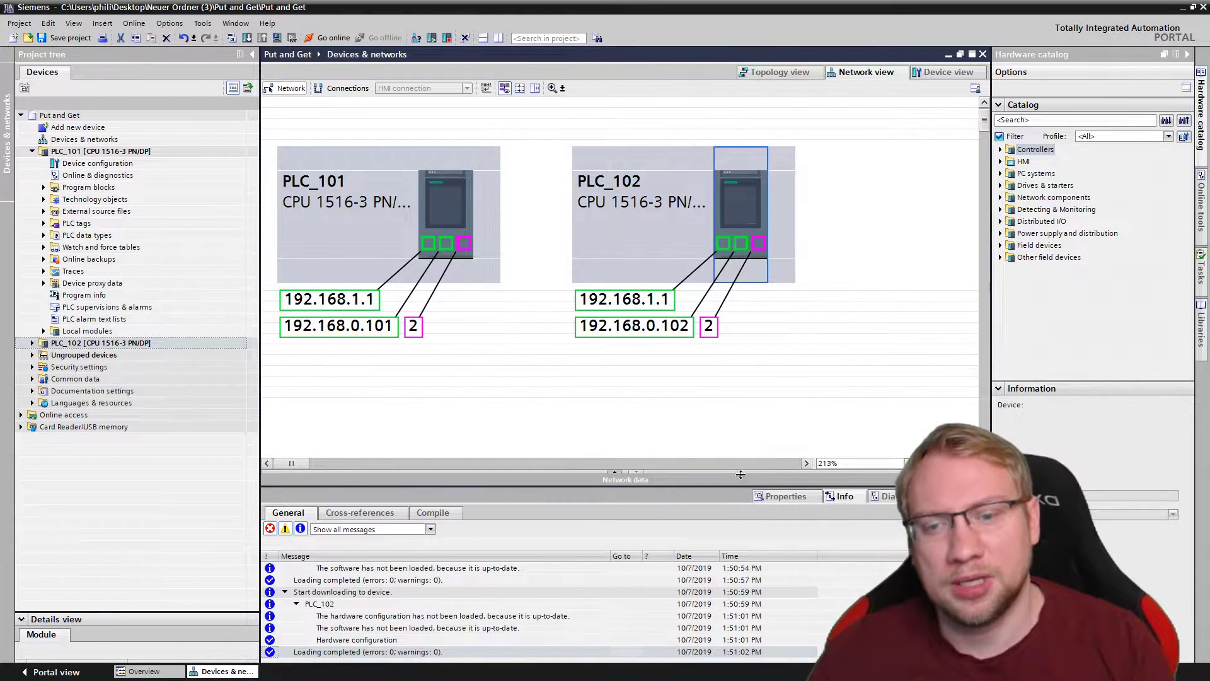
{"action": "left_click_drag", "start_coordinate": [726, 487], "coordinate": [719, 287]}
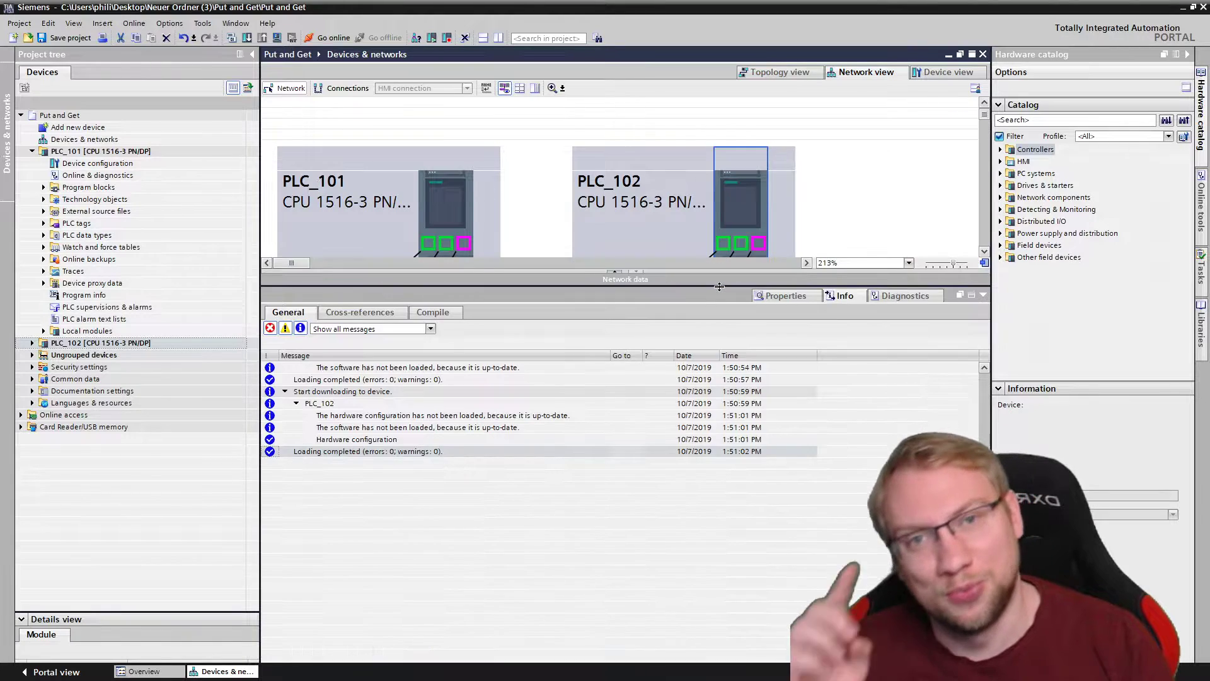
{"action": "left_click", "coordinate": [786, 296]}
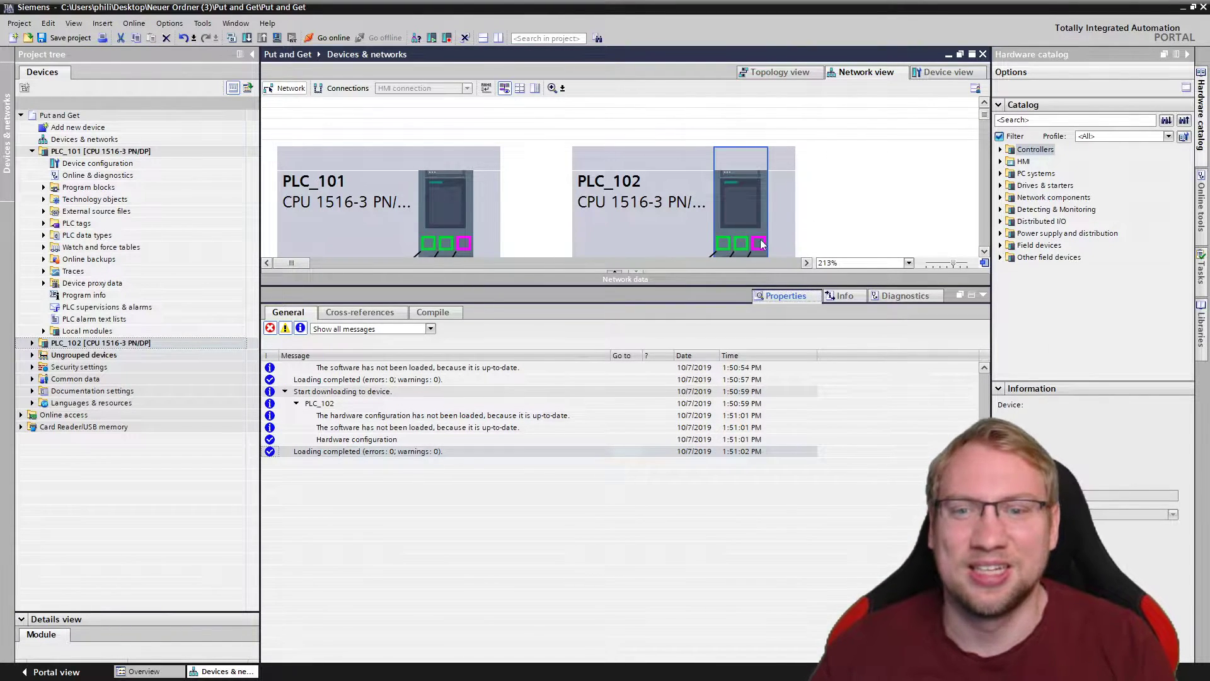
In PLC_102's Protection & Security settings, permit access with PUT/GET communication.
{"action": "left_click", "coordinate": [777, 186]}
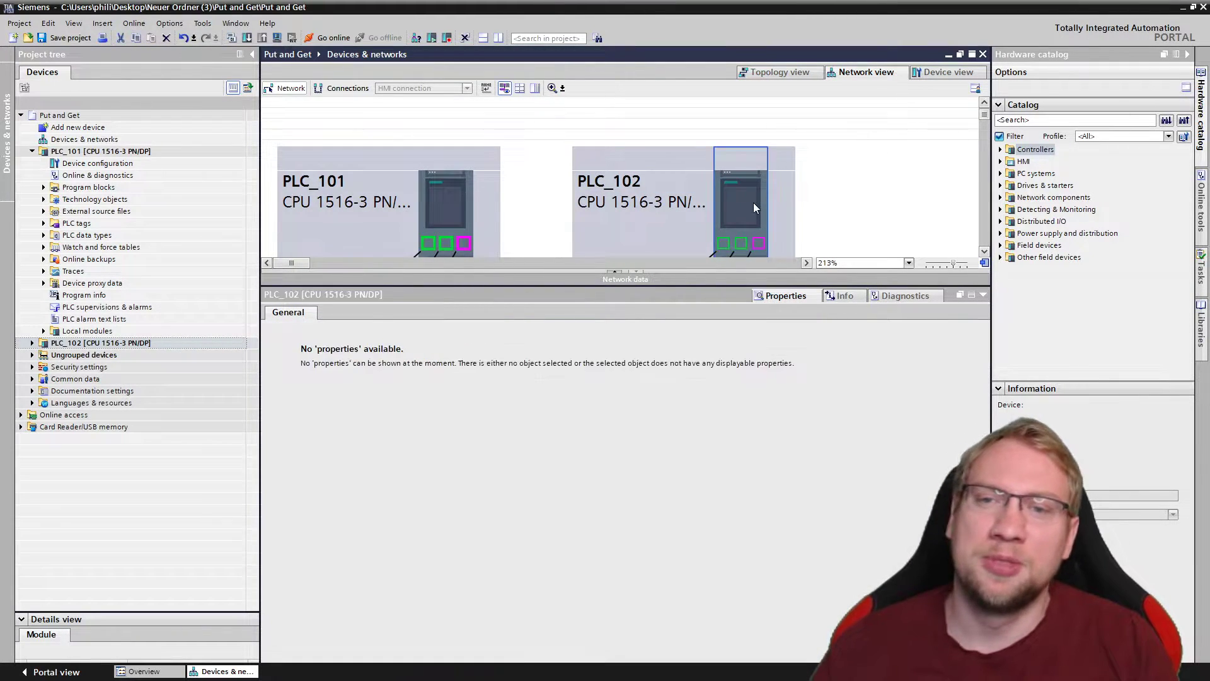
{"action": "left_click", "coordinate": [750, 204]}
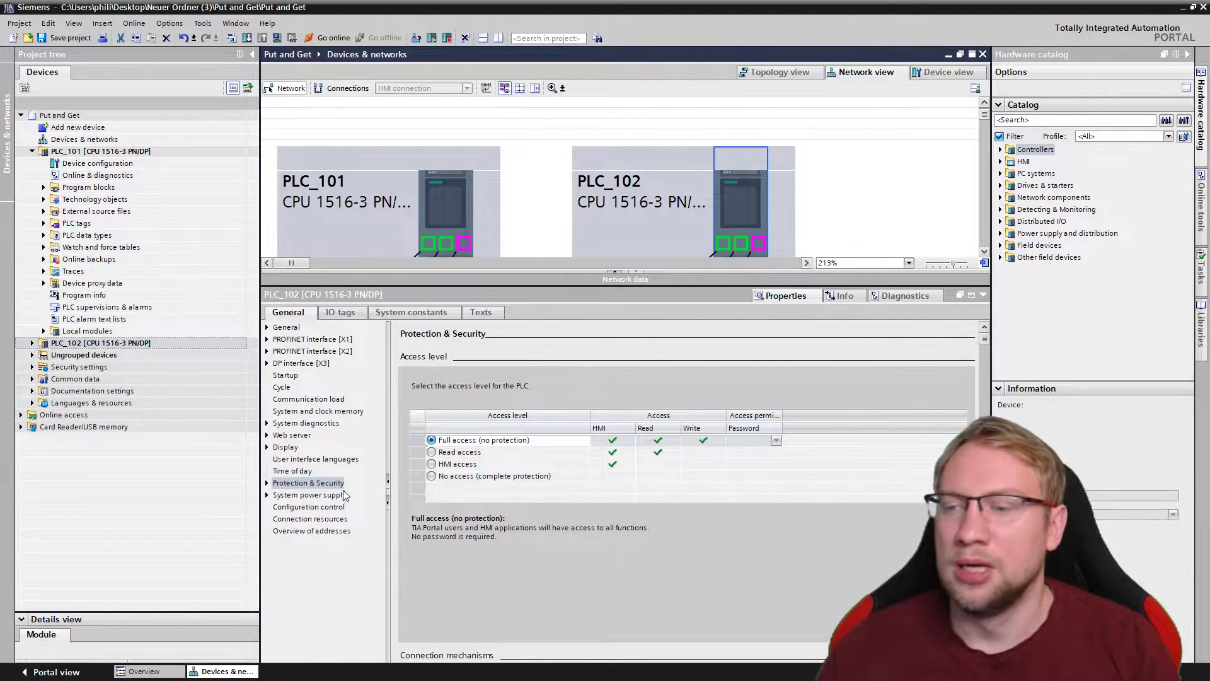
{"action": "left_click", "coordinate": [319, 485]}
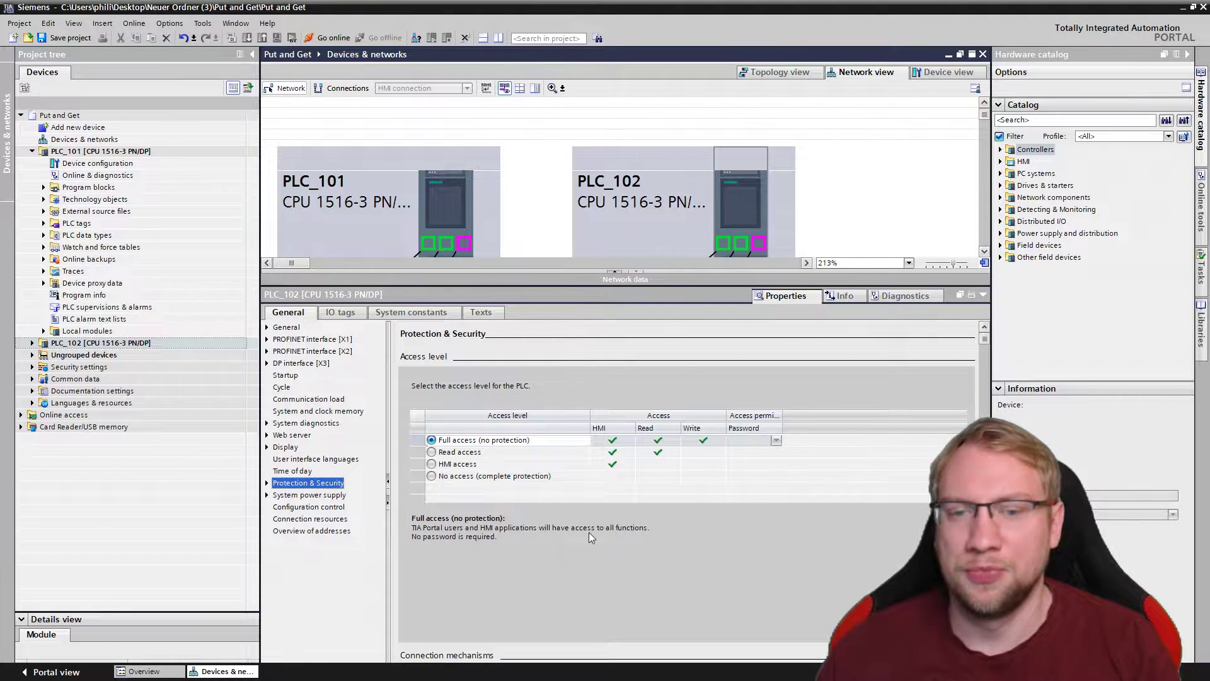
{"action": "scroll", "coordinate": [589, 532], "scroll_direction": "down", "scroll_amount": 5}
{"action": "scroll", "coordinate": [592, 533], "scroll_direction": "down", "scroll_amount": 2}
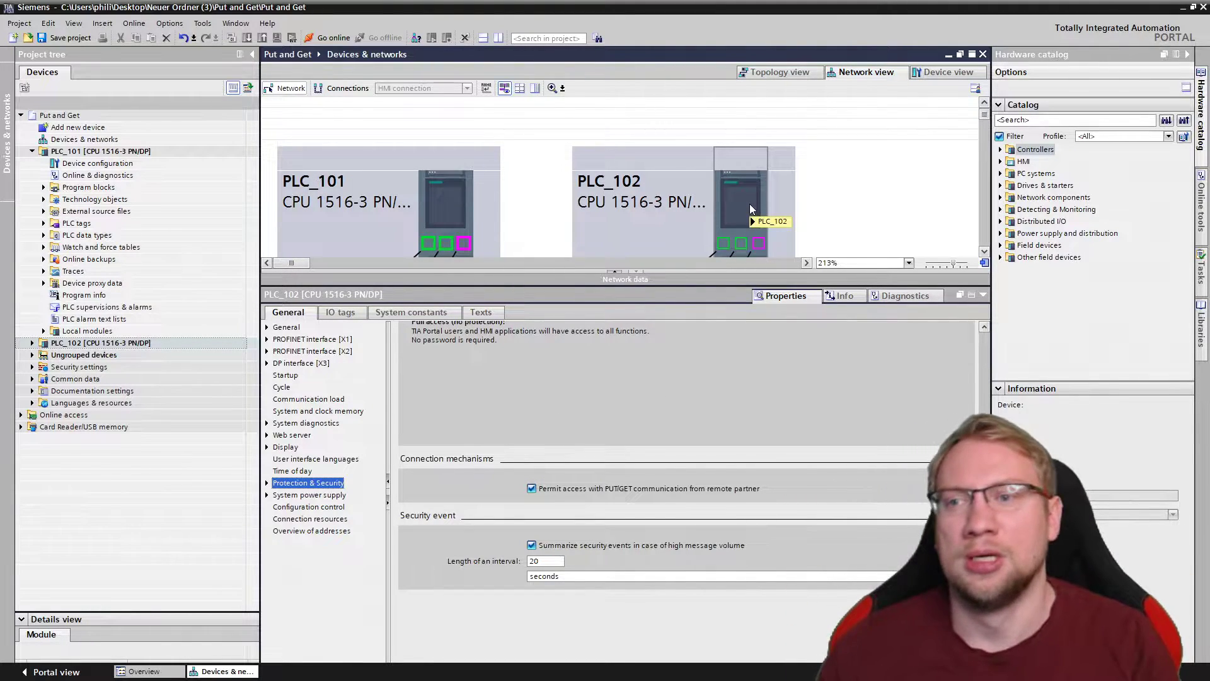
Check PLC_101's Protection & Security PUT/GET setting against PLC_102's, then enlarge the network view again.
{"action": "left_click", "coordinate": [445, 211]}
{"action": "scroll", "coordinate": [544, 578], "scroll_direction": "down", "scroll_amount": 3}
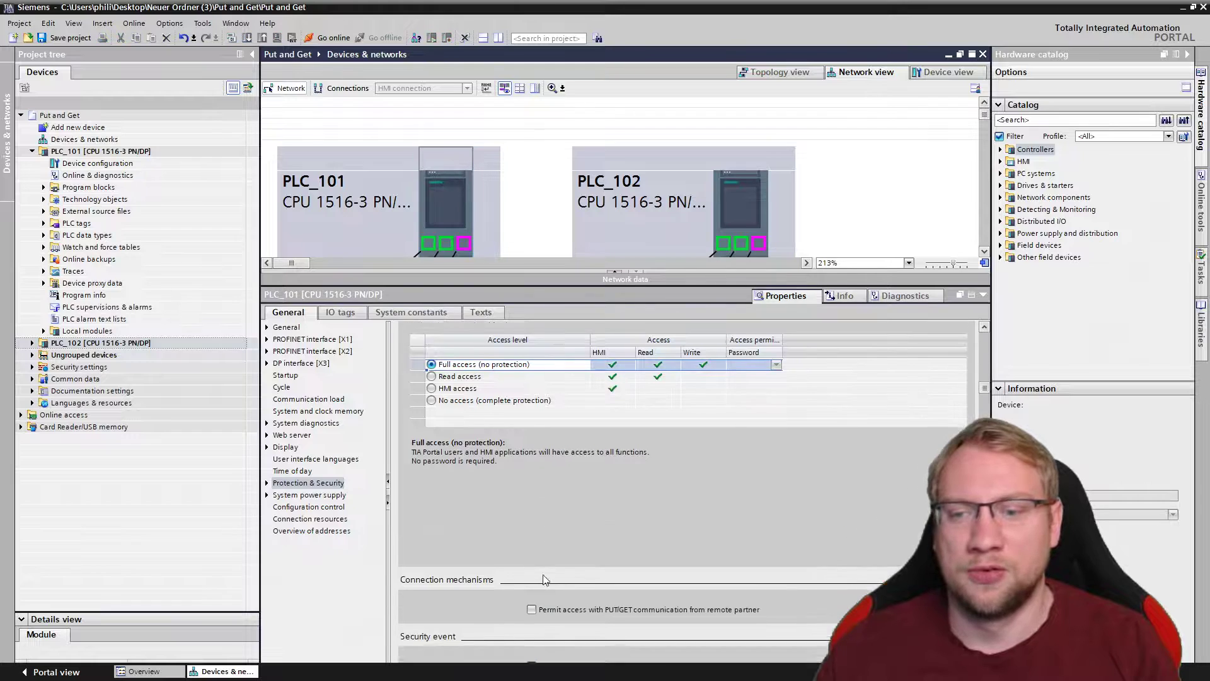
{"action": "scroll", "coordinate": [545, 578], "scroll_direction": "down", "scroll_amount": 3}
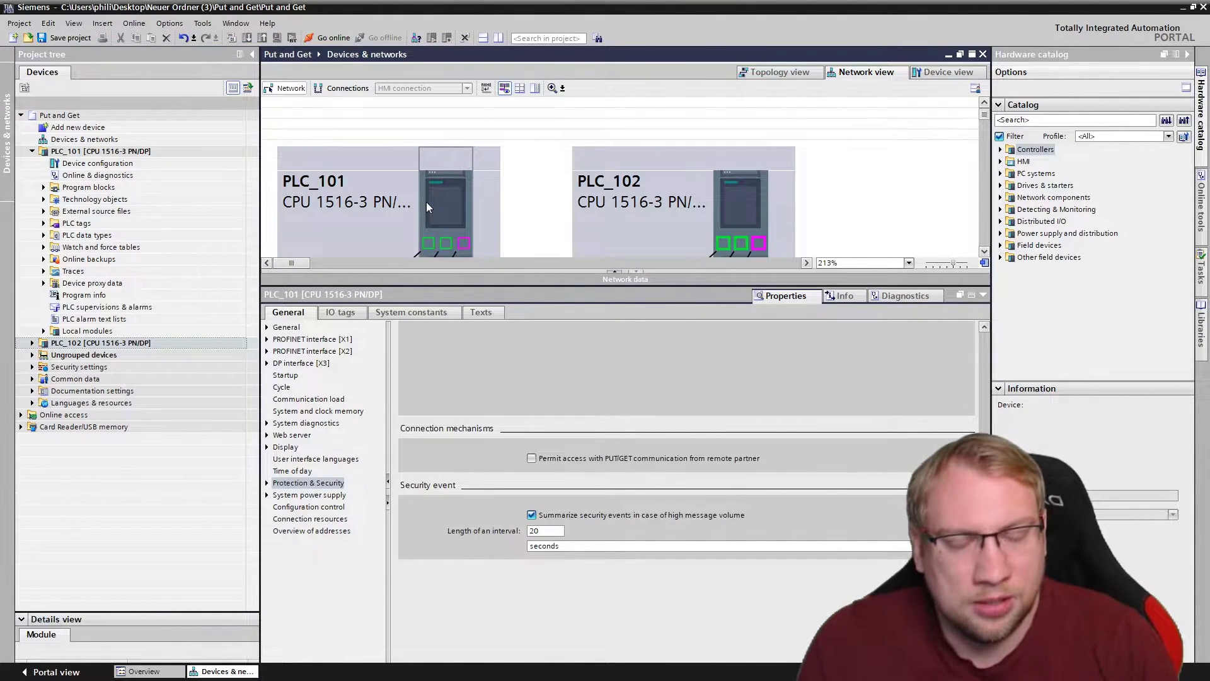
{"action": "left_click", "coordinate": [737, 186]}
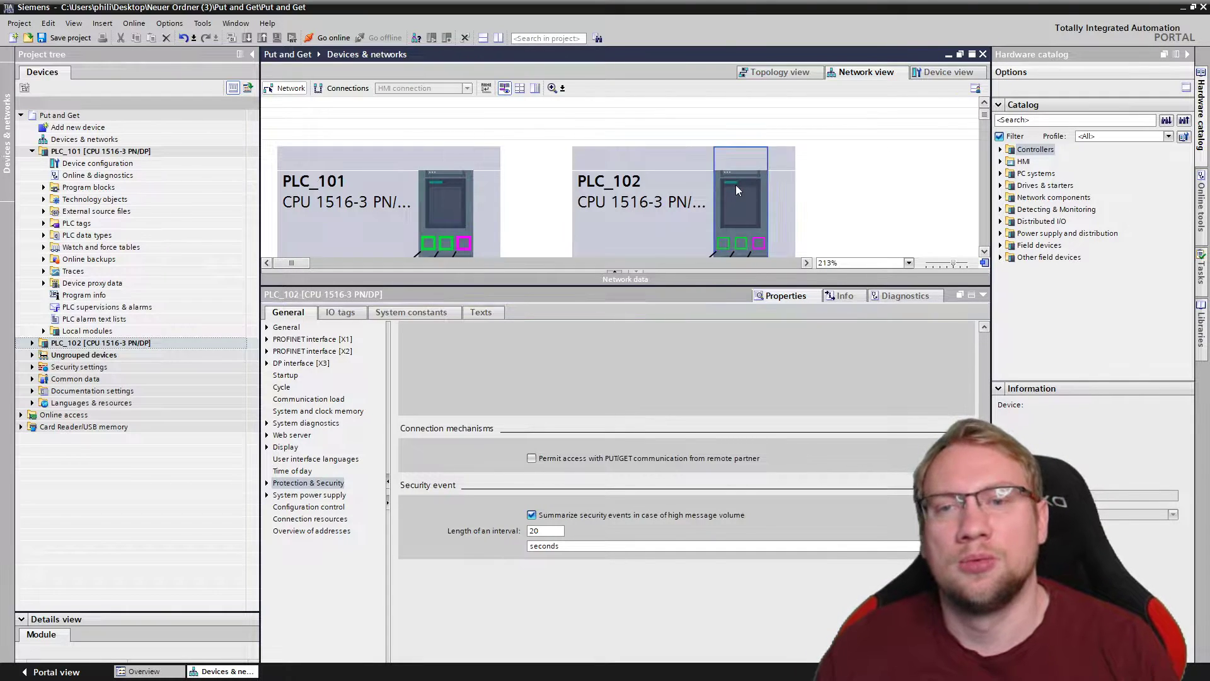
{"action": "scroll", "coordinate": [460, 533], "scroll_direction": "down", "scroll_amount": 3}
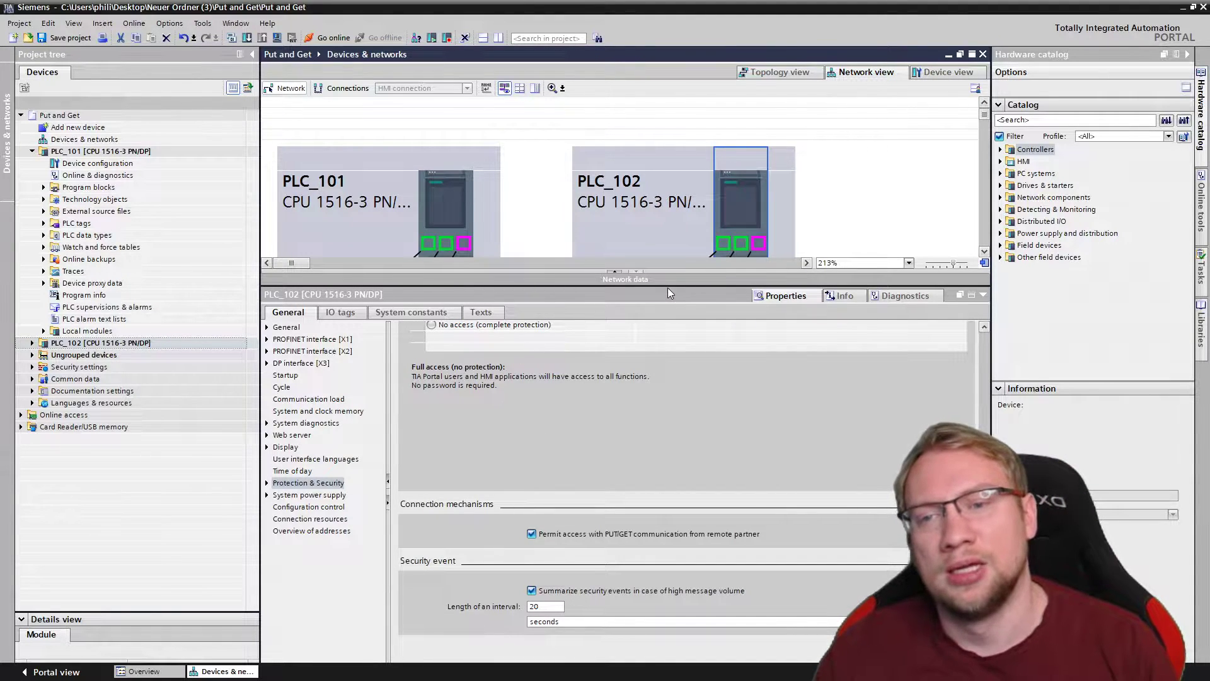
{"action": "left_click_drag", "start_coordinate": [669, 286], "coordinate": [668, 484]}
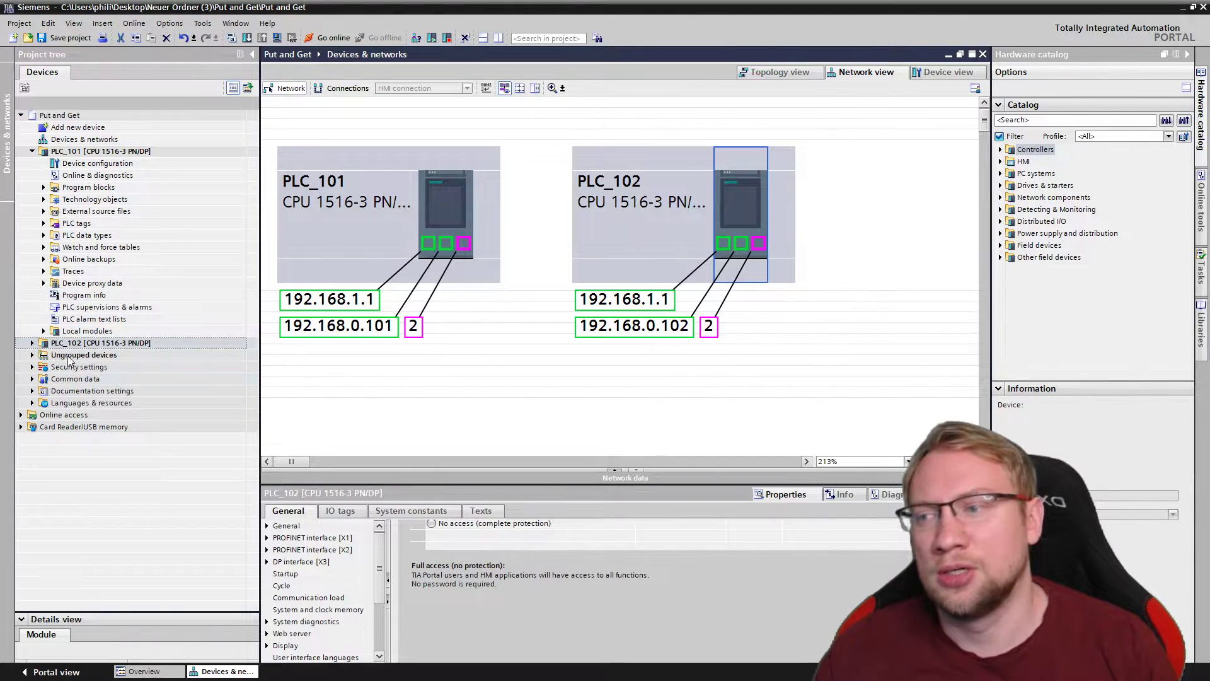
Open PLC_102's Default tag table from its PLC tags folder.
{"action": "left_click", "coordinate": [33, 342]}
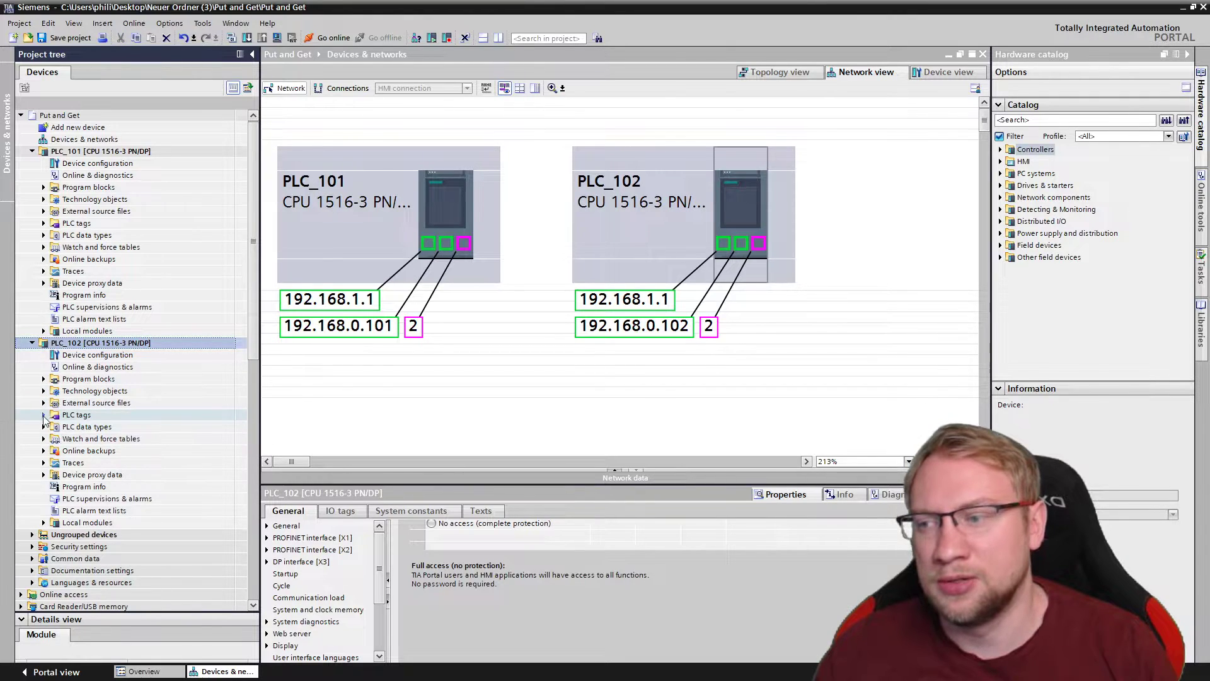
{"action": "left_click", "coordinate": [44, 414]}
{"action": "double_click", "coordinate": [144, 450]}
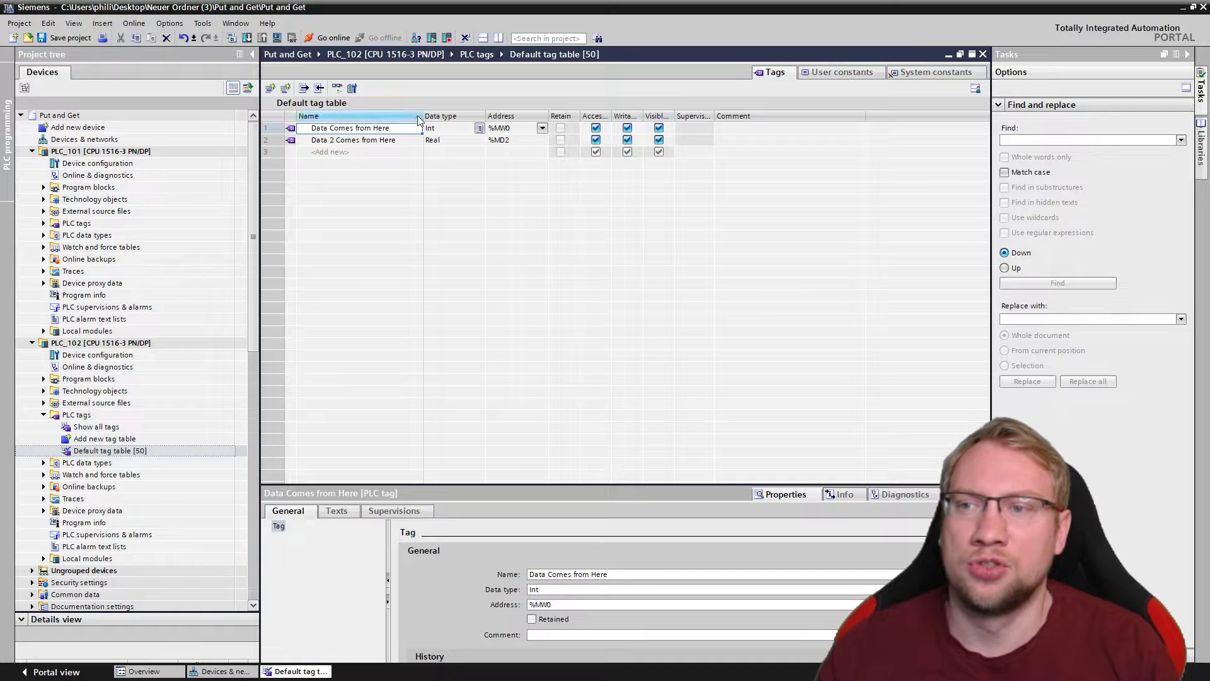
Review the tags 'Data Comes from Here' and 'Data 2 Comes from Here', then collapse PLC_102's tree branch.
{"action": "left_click", "coordinate": [266, 127]}
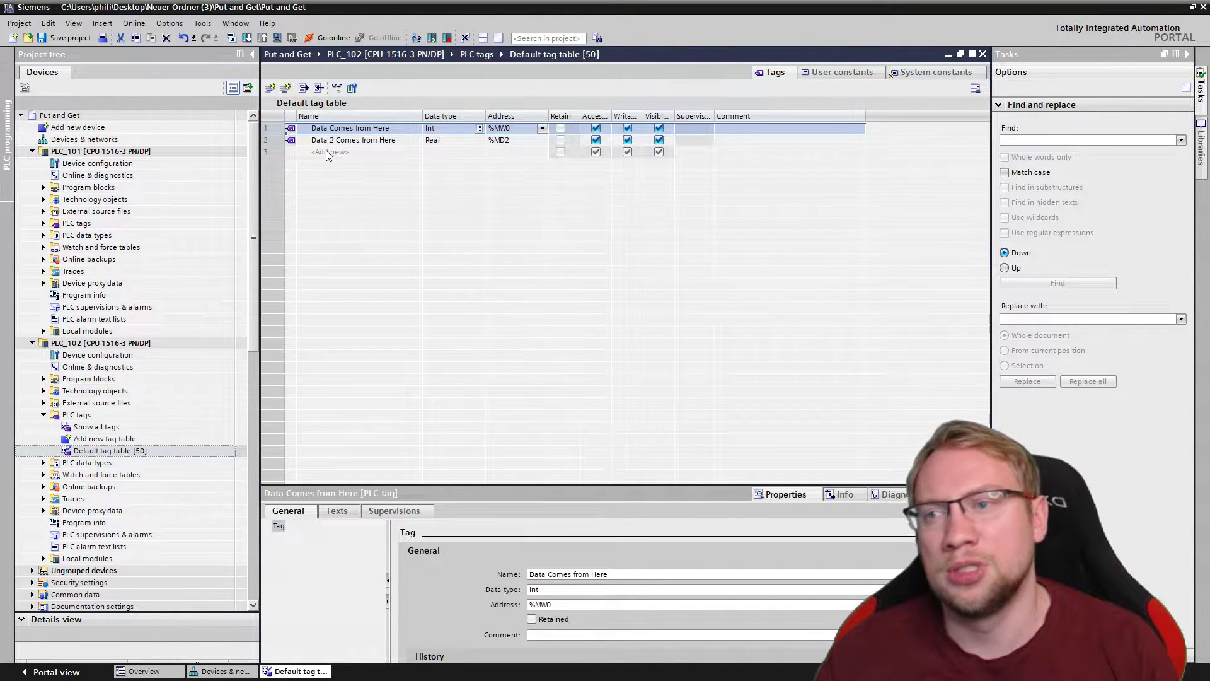
{"action": "left_click", "coordinate": [266, 139]}
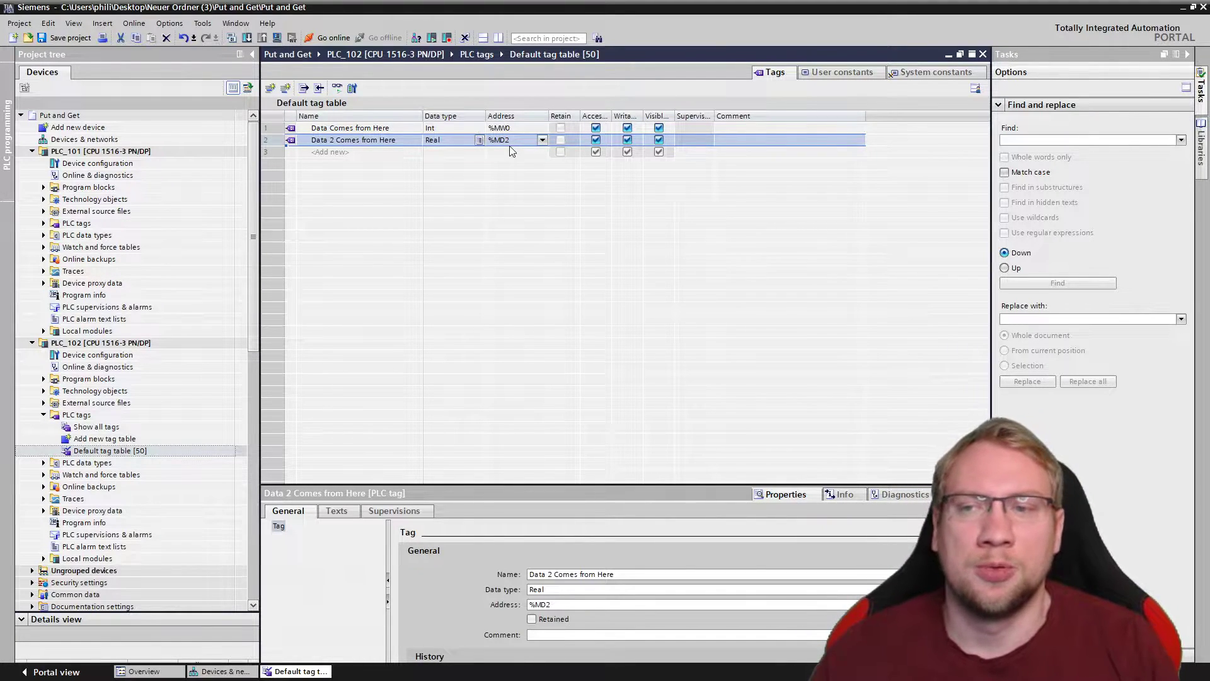
{"action": "left_click", "coordinate": [267, 128]}
{"action": "left_click", "coordinate": [268, 140]}
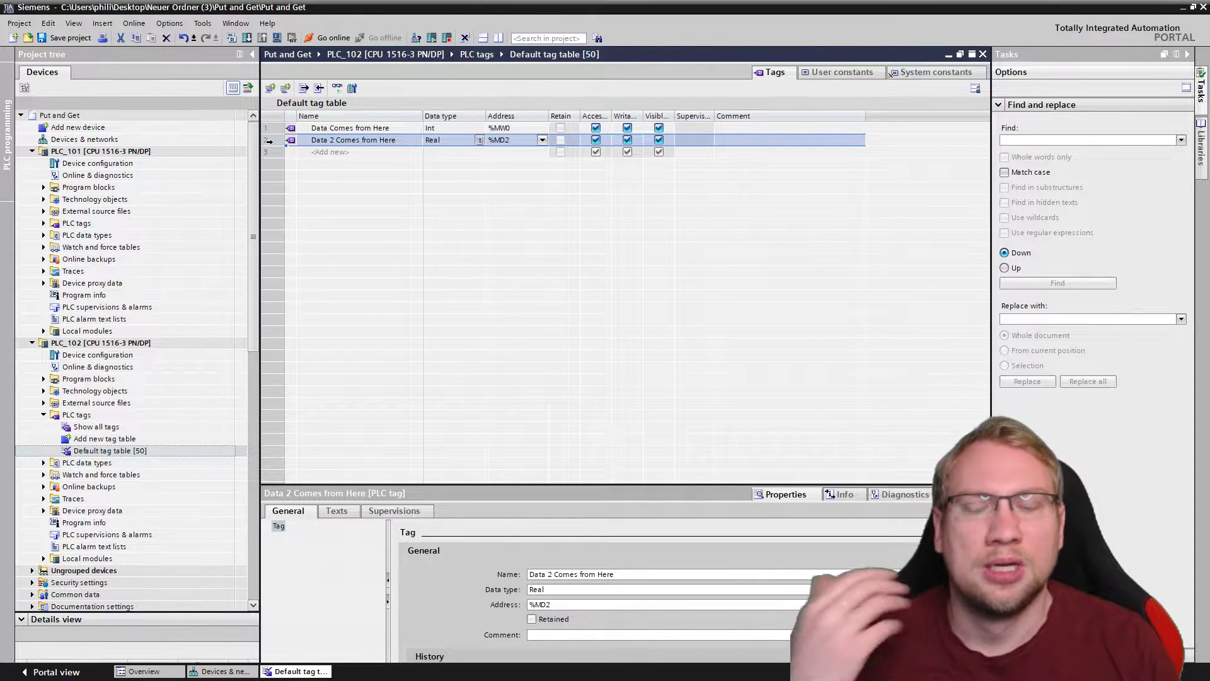
{"action": "left_click", "coordinate": [32, 343]}
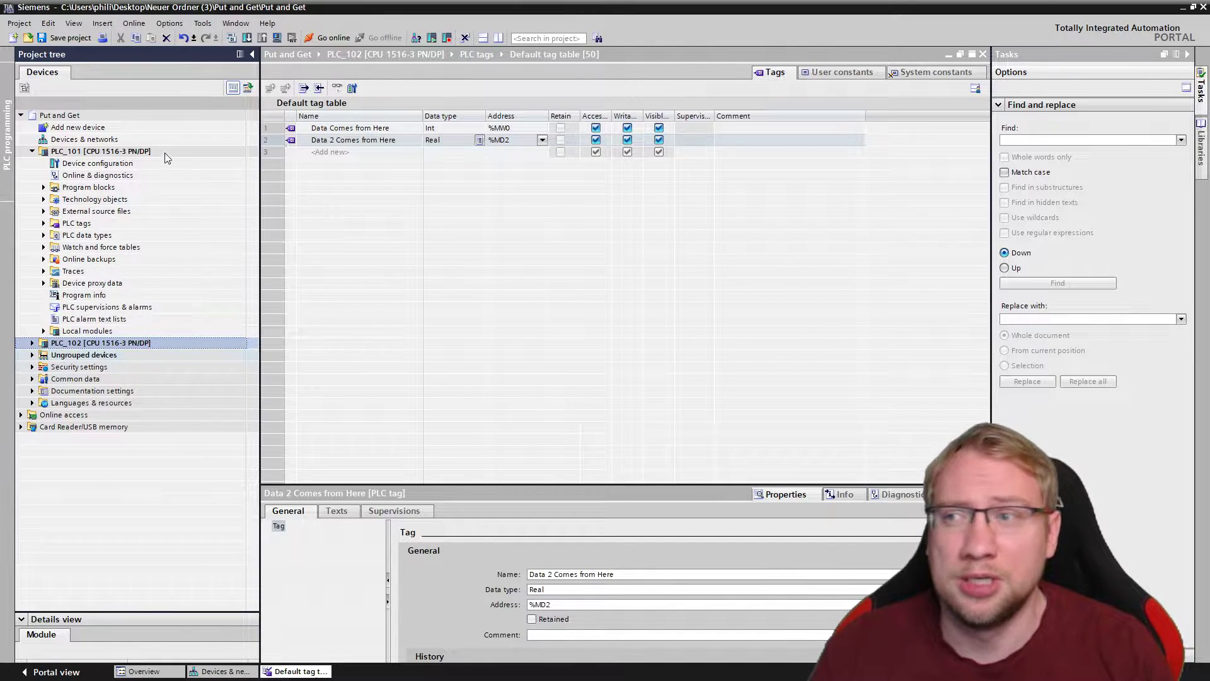
Download PLC_102 to the device without errors and go online to monitor its tag values.
{"action": "left_click", "coordinate": [247, 38]}
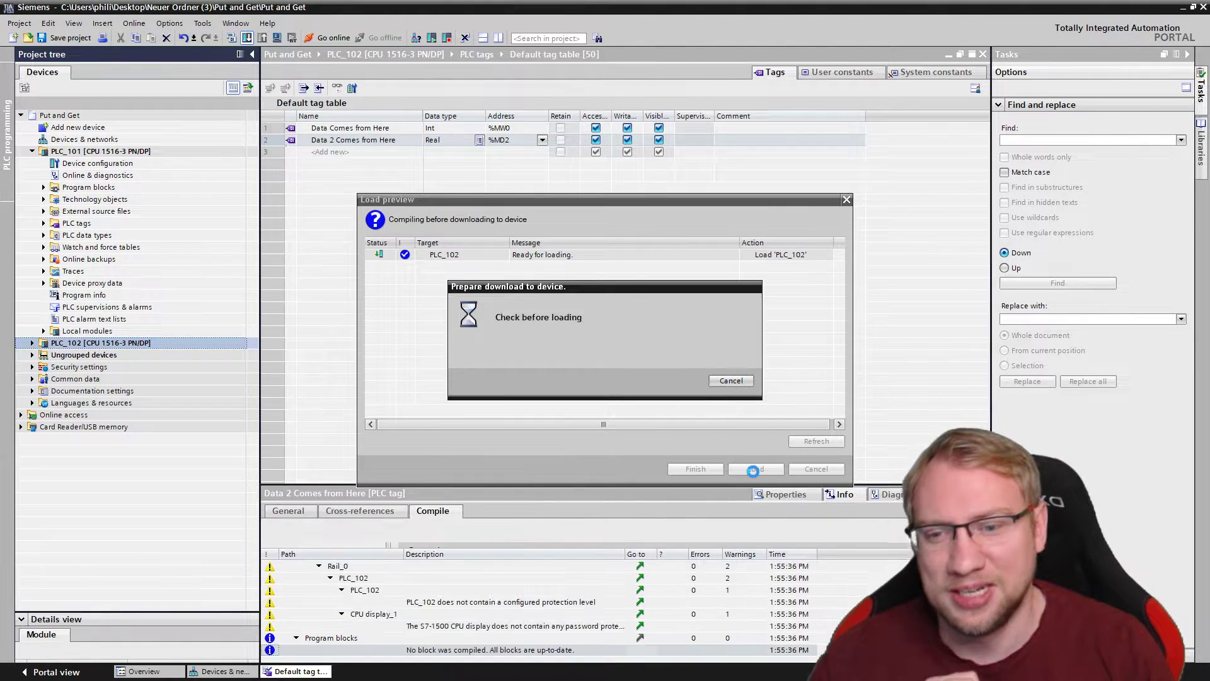
{"action": "left_click", "coordinate": [754, 471]}
{"action": "left_click", "coordinate": [709, 469]}
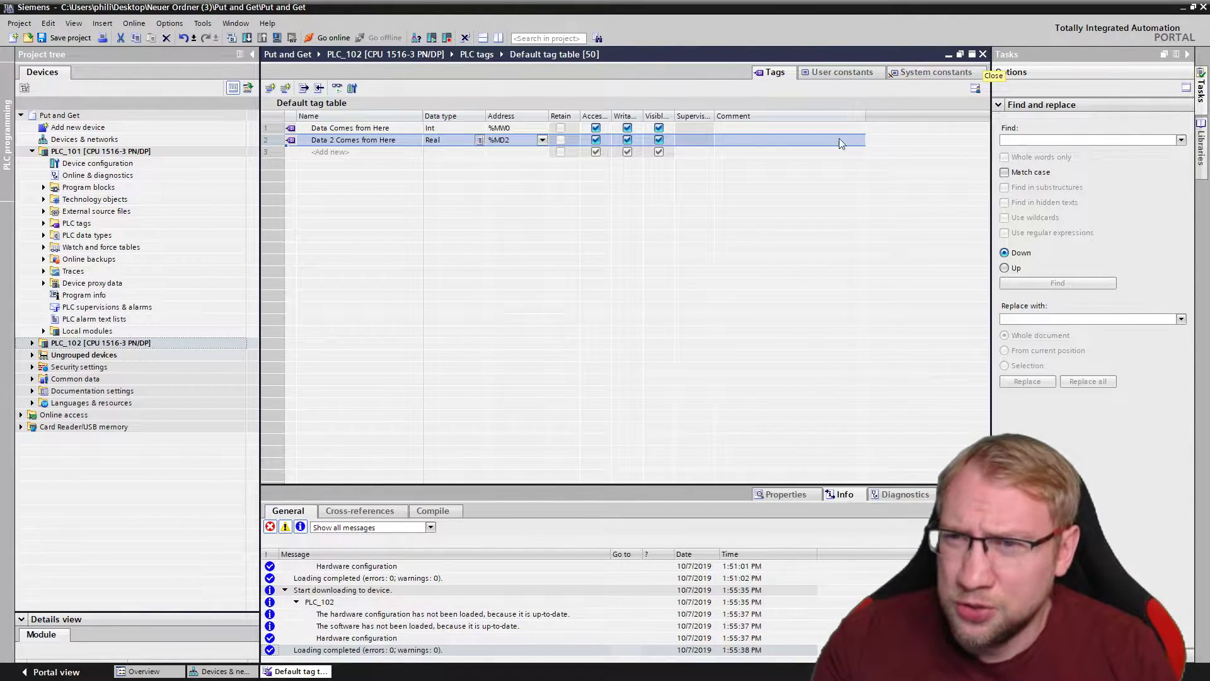
{"action": "left_click", "coordinate": [337, 87]}
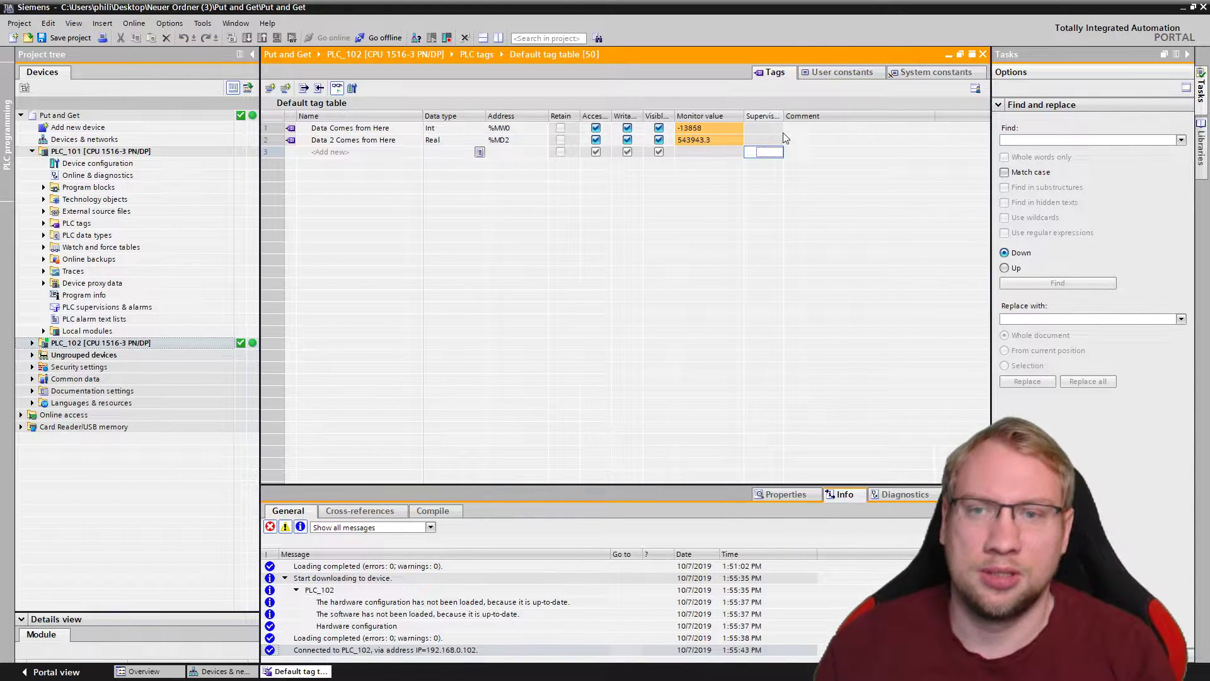
Go offline from PLC_102 and move the tag table aside to reveal the network view.
{"action": "key", "text": "ctrl+m"}
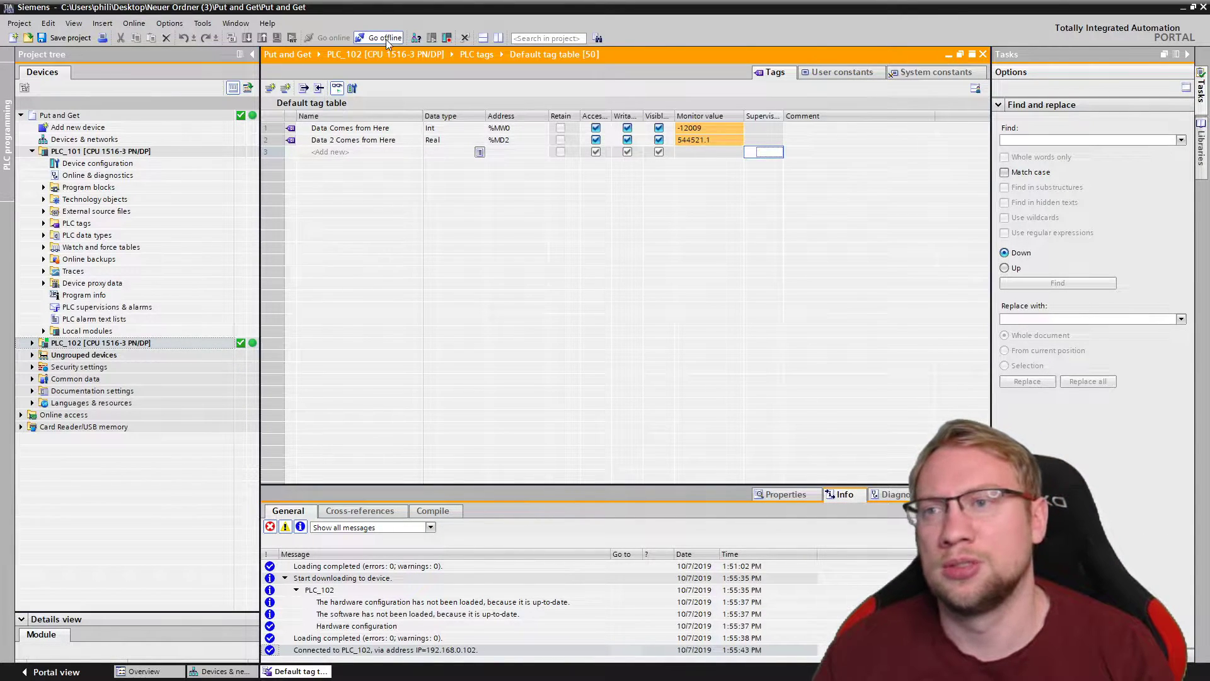
{"action": "left_click", "coordinate": [960, 55]}
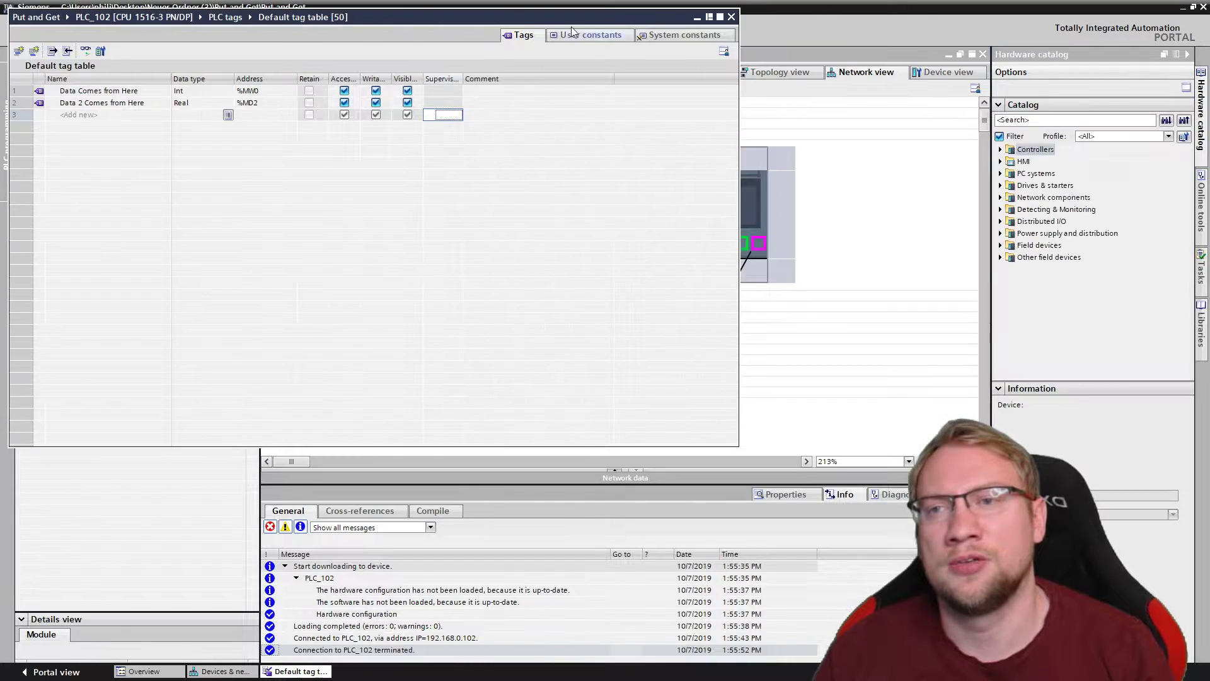
{"action": "left_click", "coordinate": [709, 12]}
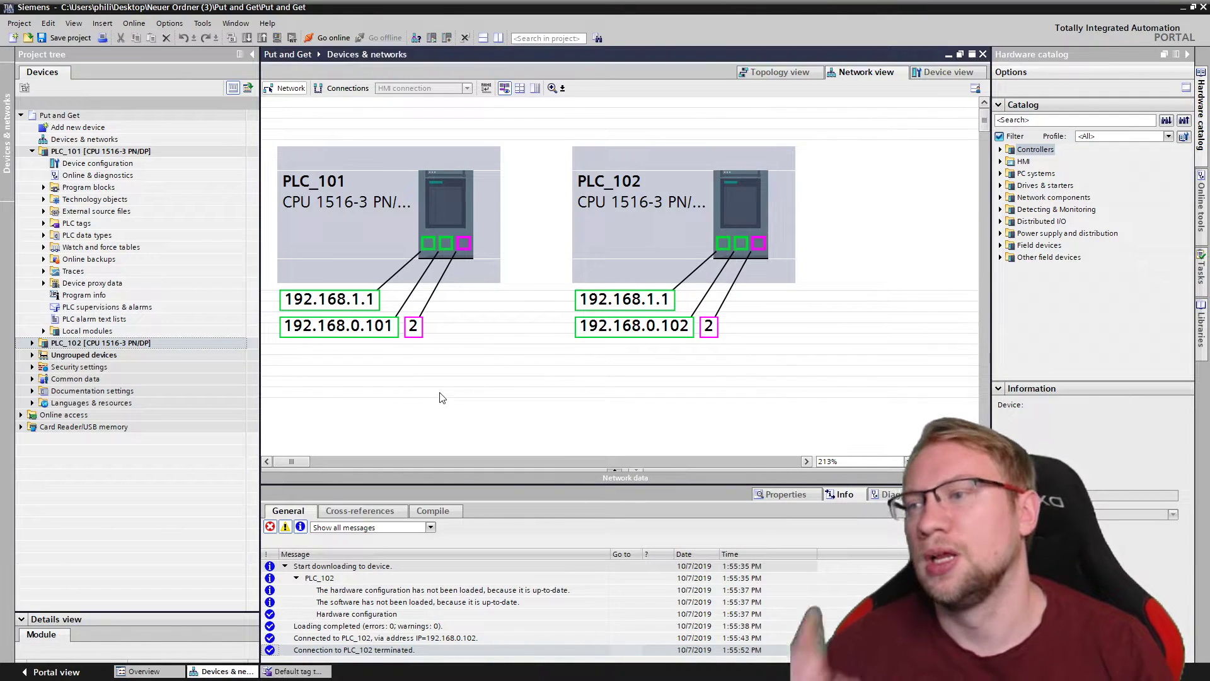
Open PLC_101's Main [OB1] block and select Network 1.
{"action": "left_click", "coordinate": [44, 188]}
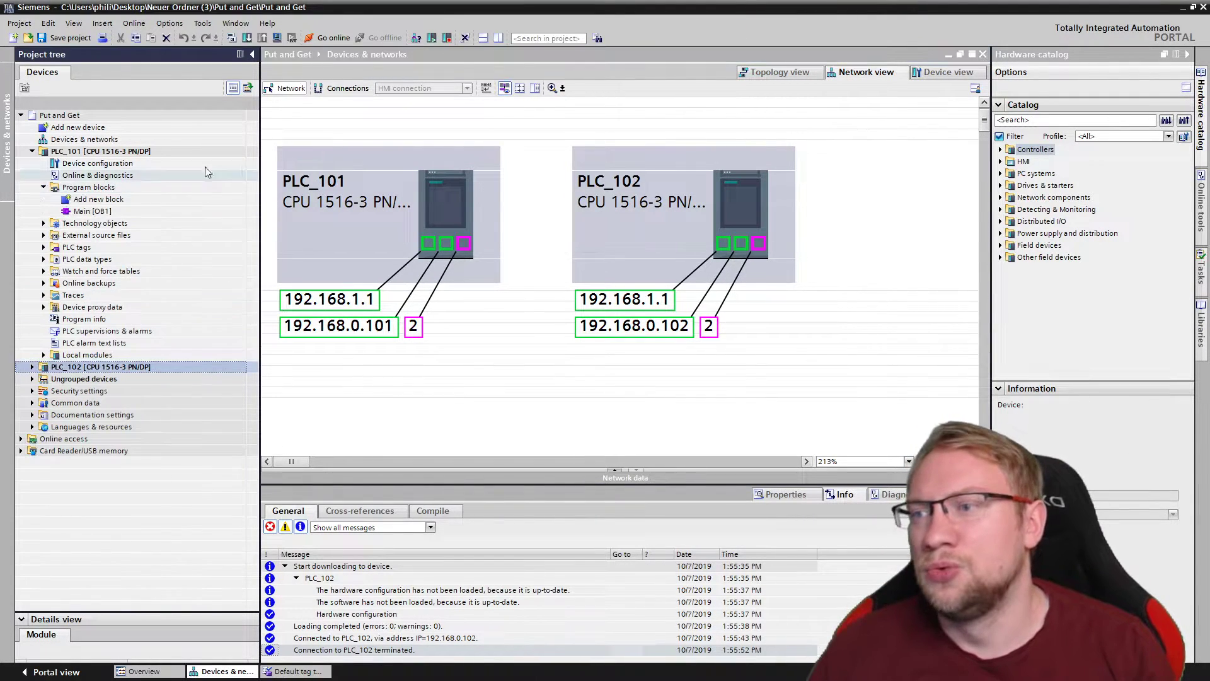
{"action": "double_click", "coordinate": [95, 211]}
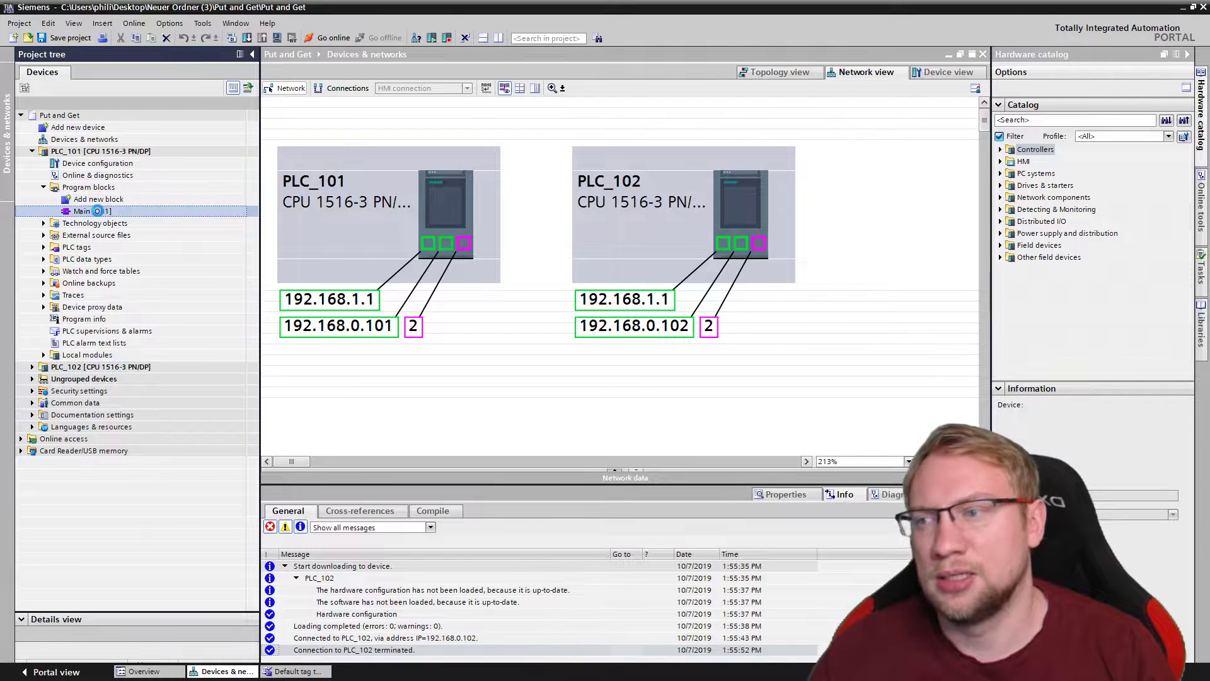
{"action": "left_click", "coordinate": [106, 200]}
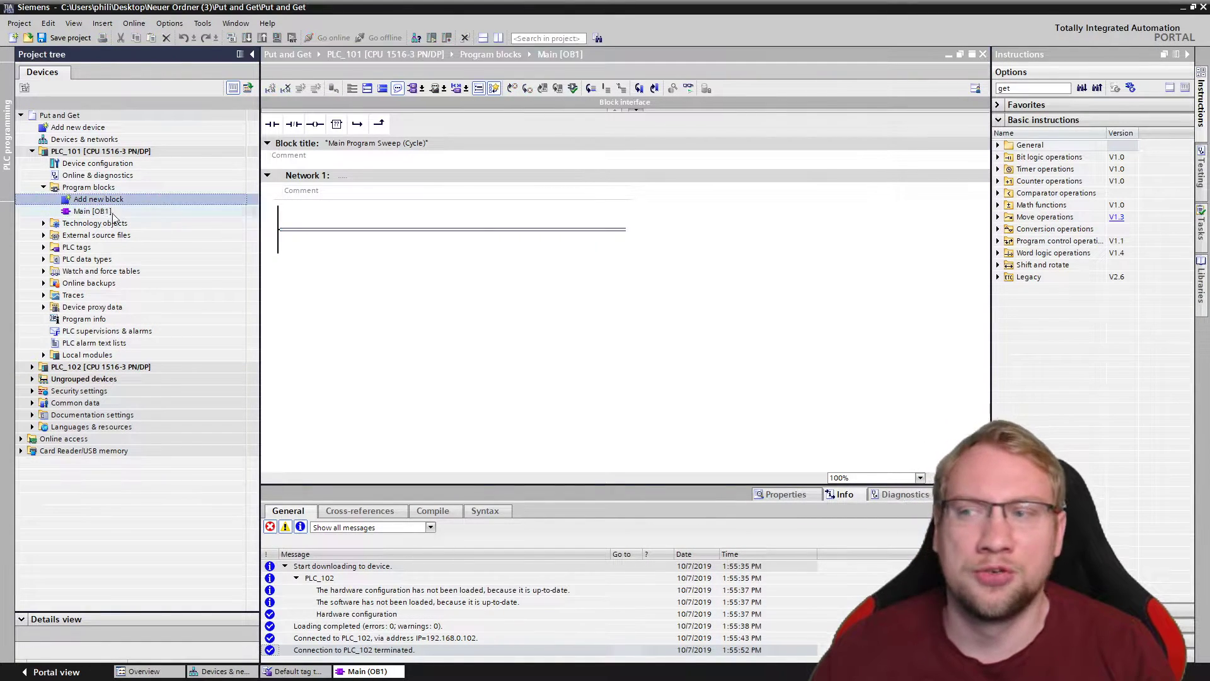
{"action": "left_click", "coordinate": [381, 240]}
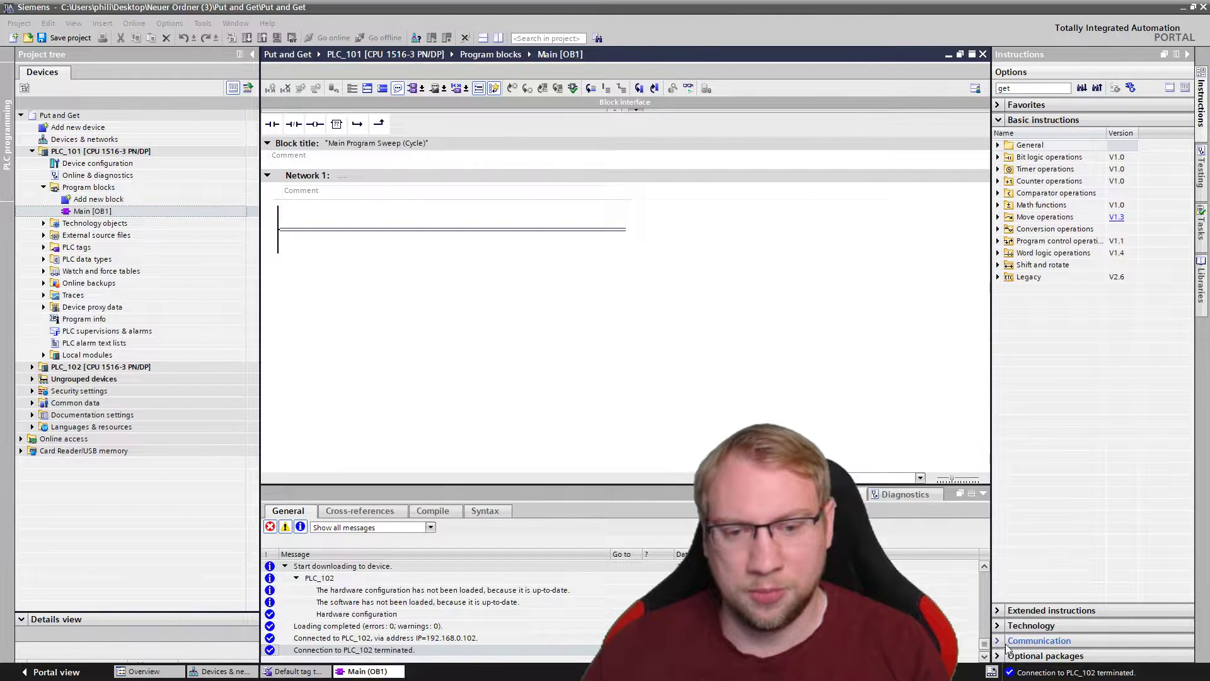
Drag the GET instruction from Communication > S7 communication onto Network 1.
{"action": "left_click", "coordinate": [1039, 641]}
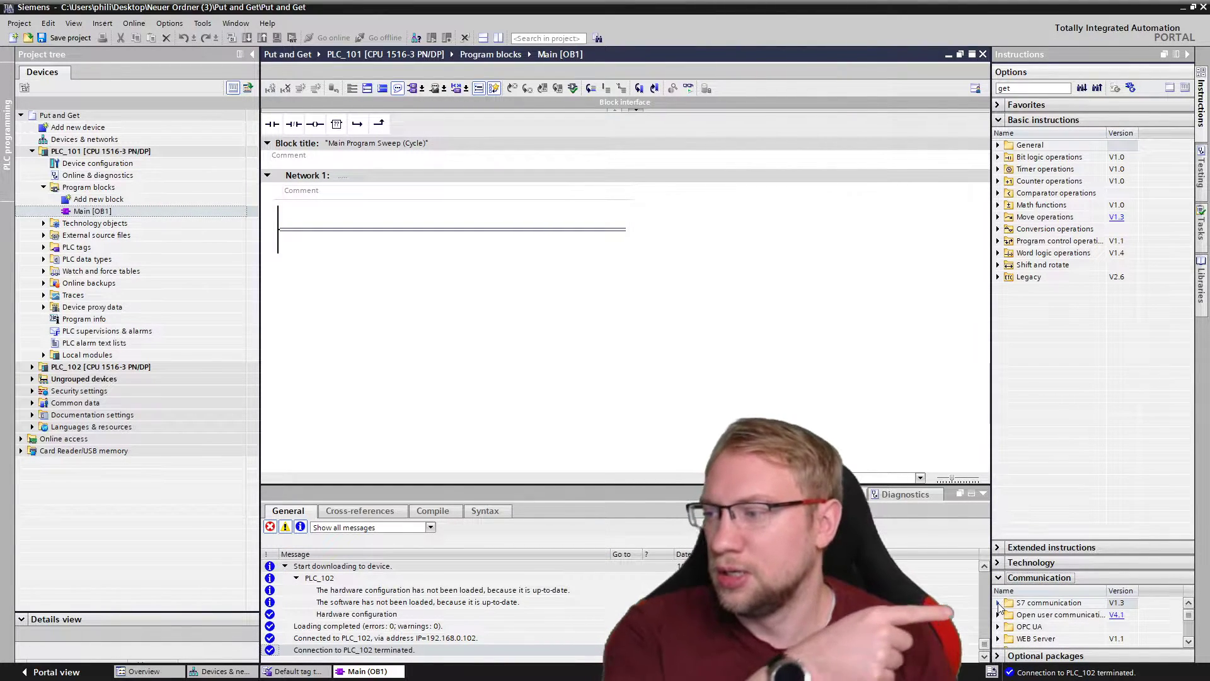
{"action": "left_click", "coordinate": [998, 603]}
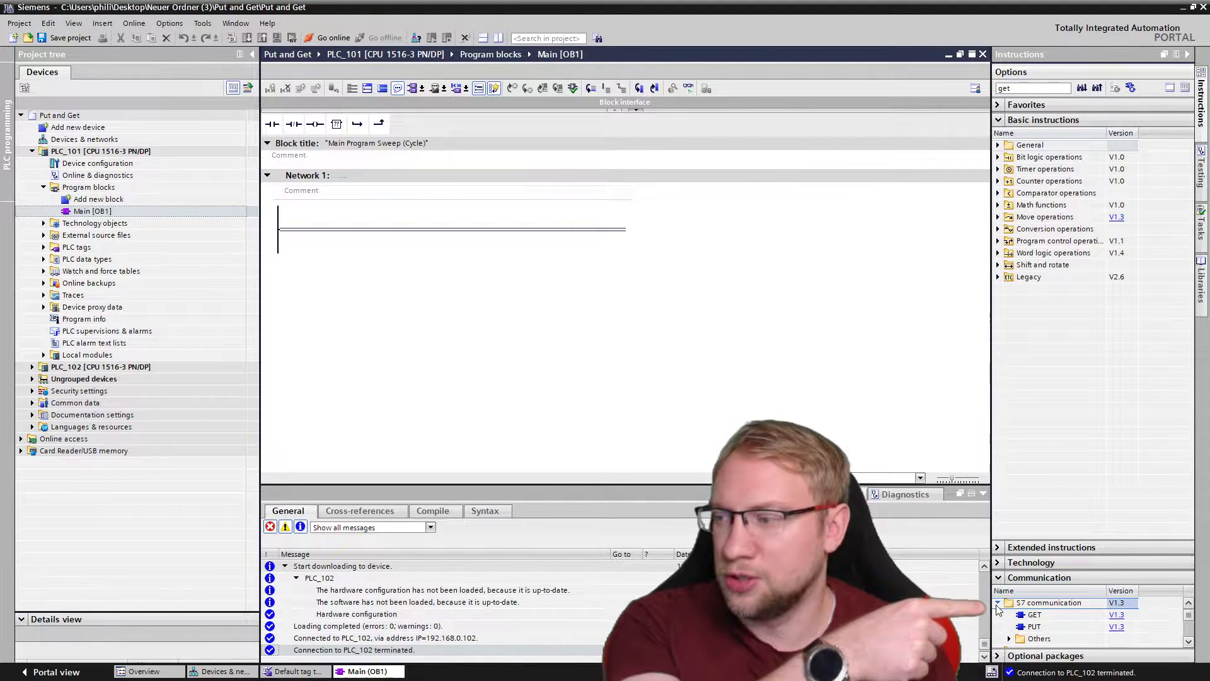
{"action": "left_click", "coordinate": [1032, 627]}
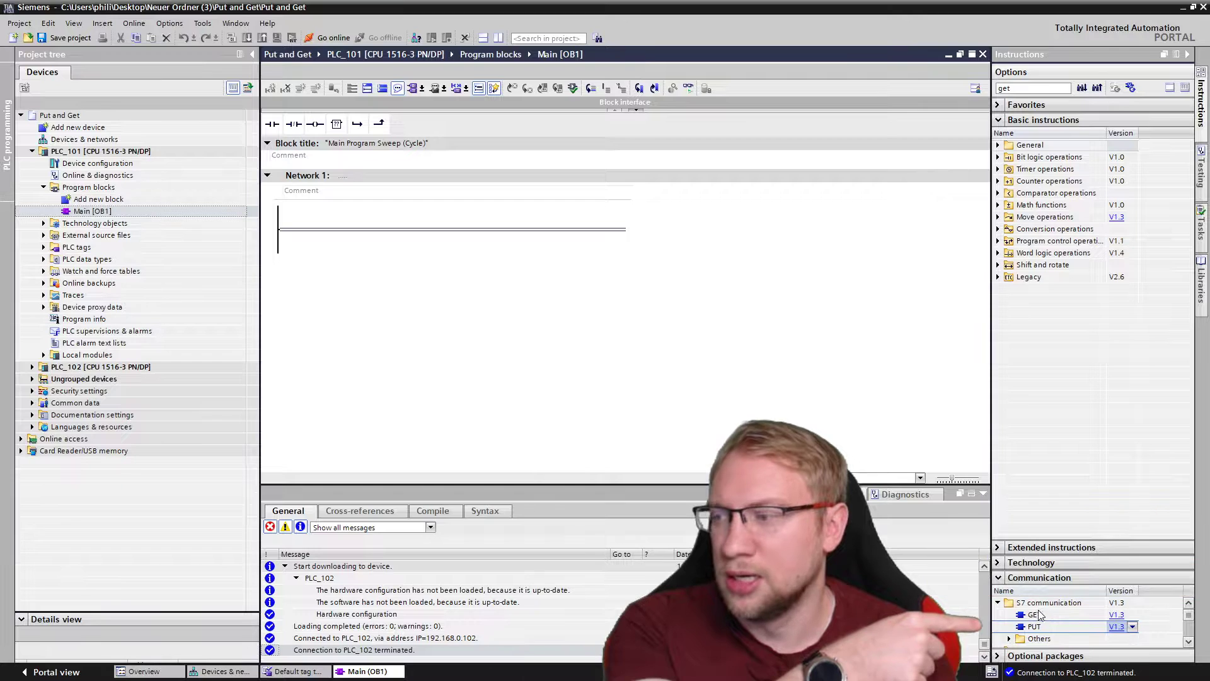
{"action": "left_click", "coordinate": [1040, 615]}
{"action": "left_click_drag", "start_coordinate": [1040, 617], "coordinate": [458, 230]}
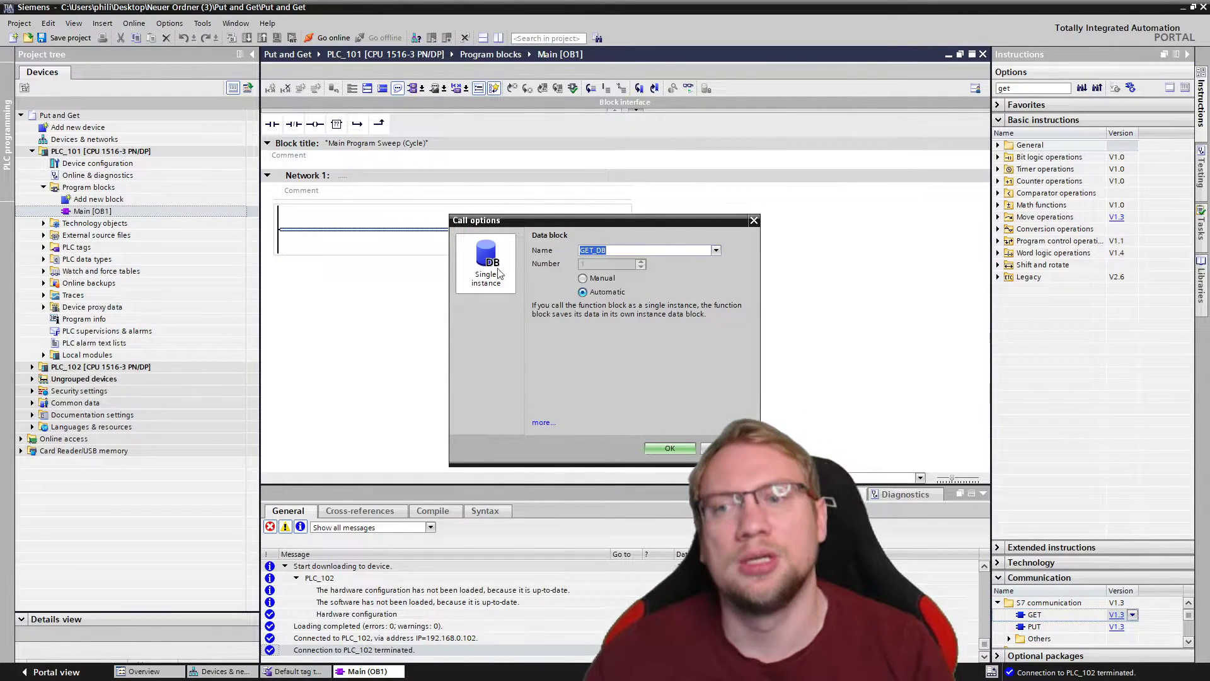
Accept the single-instance data block GET_DB for the GET call.
{"action": "left_click", "coordinate": [675, 448]}
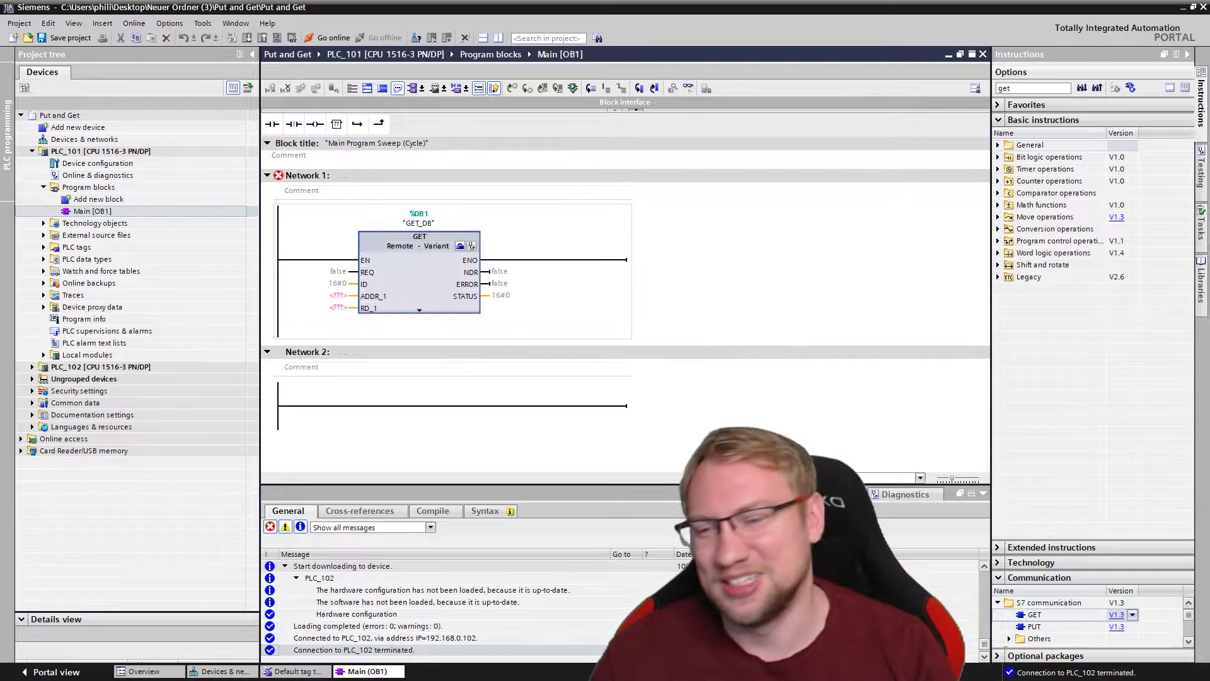
{"action": "left_click_drag", "start_coordinate": [994, 363], "coordinate": [1025, 357]}
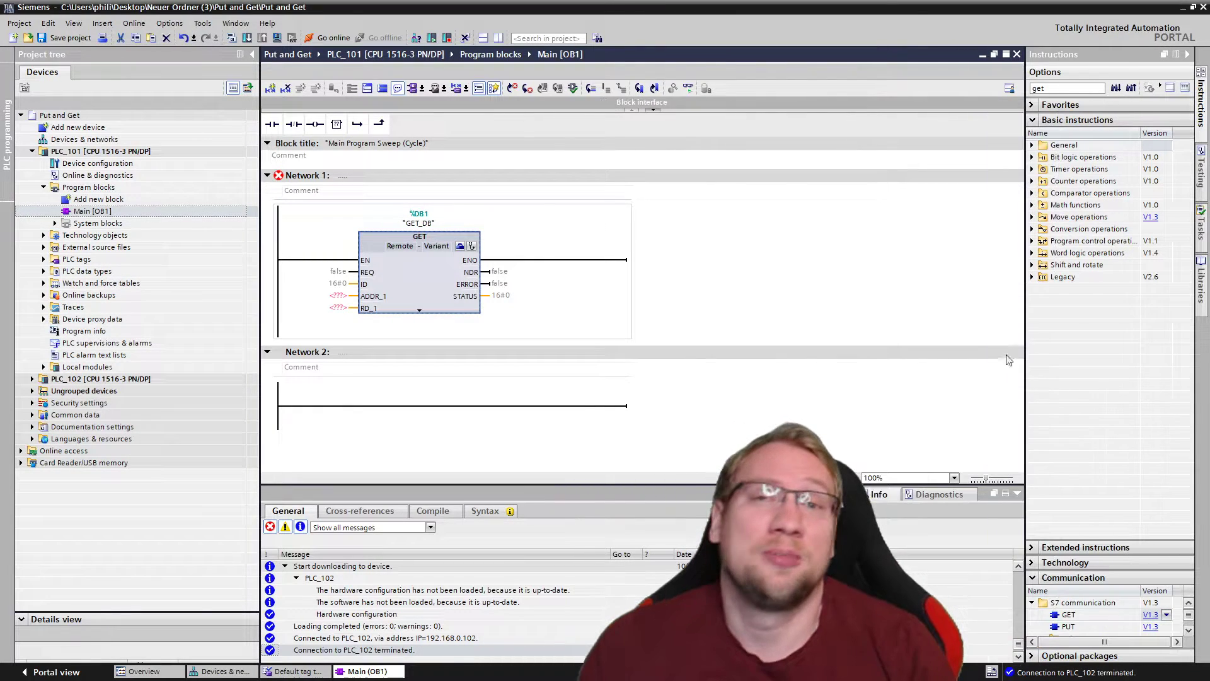
{"action": "left_click", "coordinate": [824, 294]}
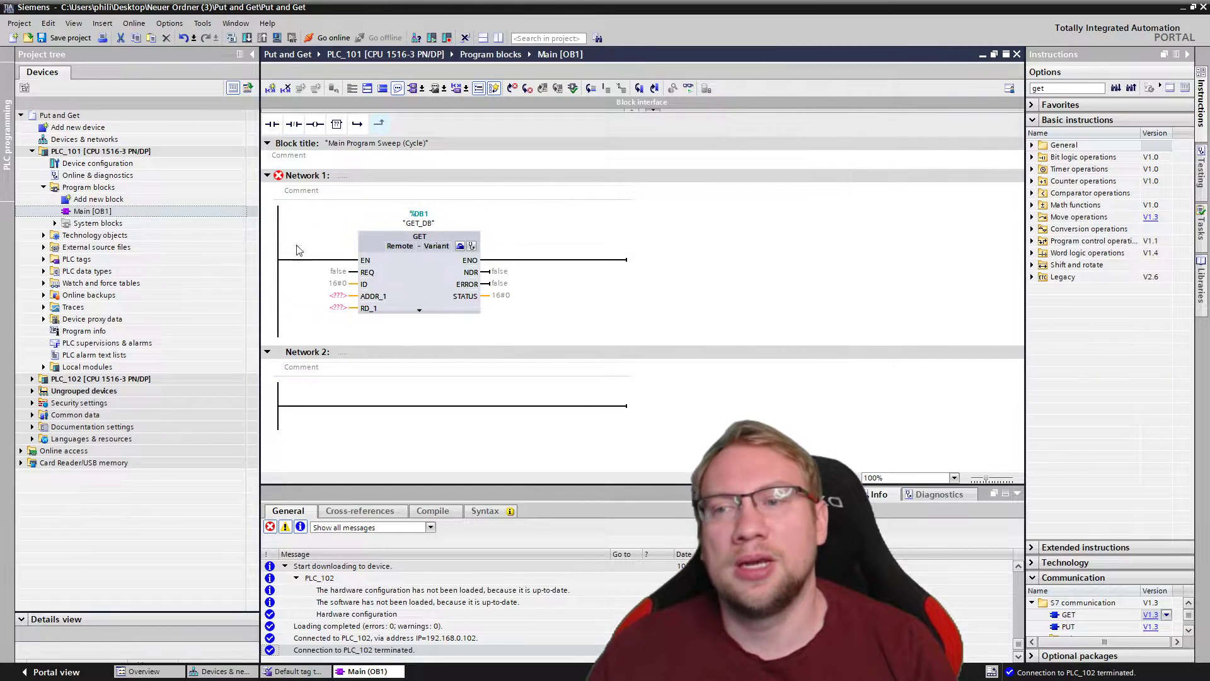
Open GET_DB [DB1] from System blocks > Program resources to view its parameters.
{"action": "left_click", "coordinate": [55, 224]}
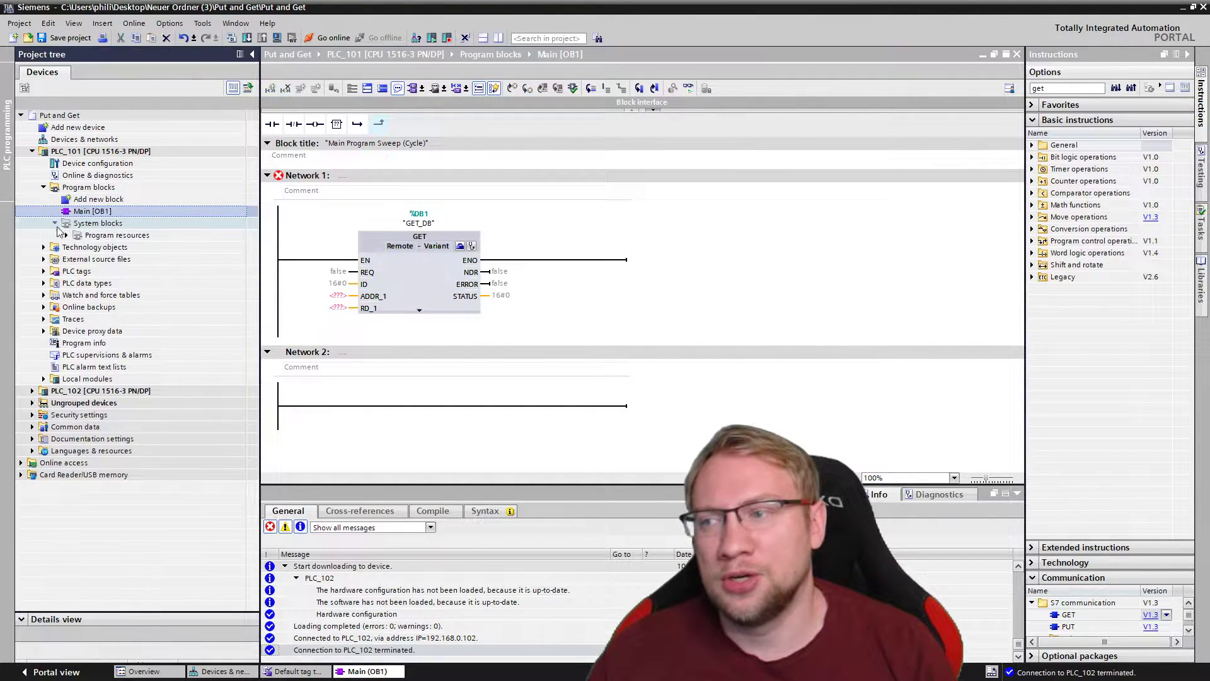
{"action": "left_click", "coordinate": [66, 235]}
{"action": "left_click", "coordinate": [117, 249]}
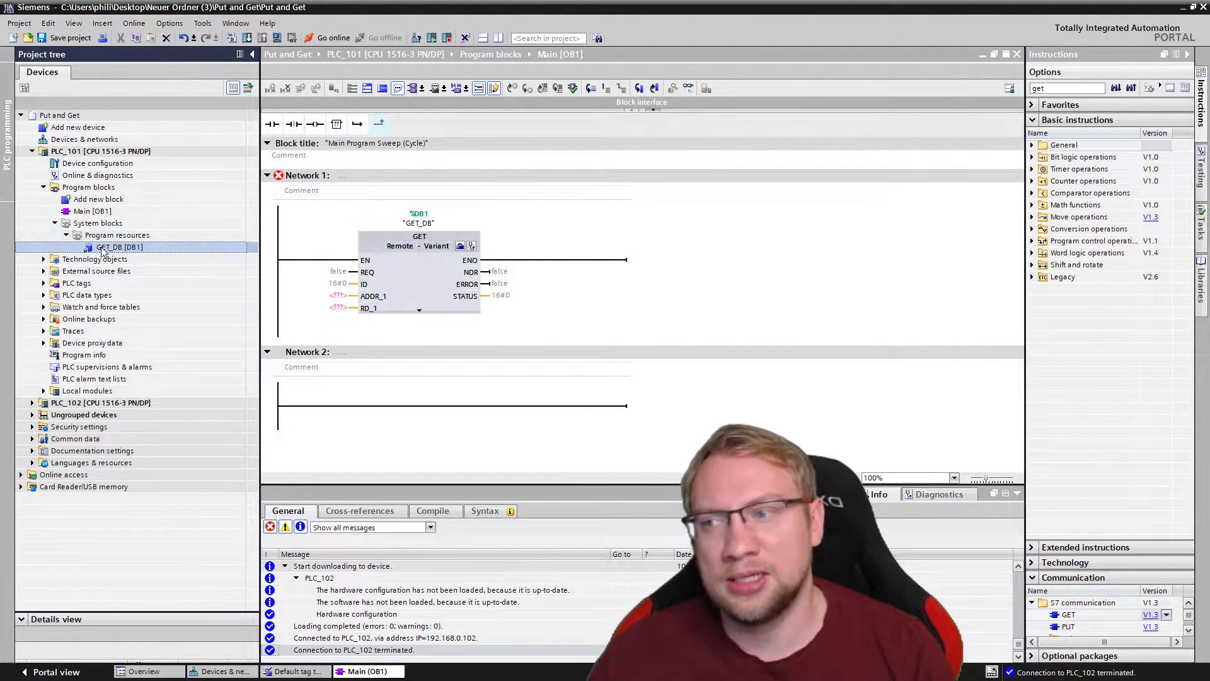
{"action": "double_click", "coordinate": [116, 248]}
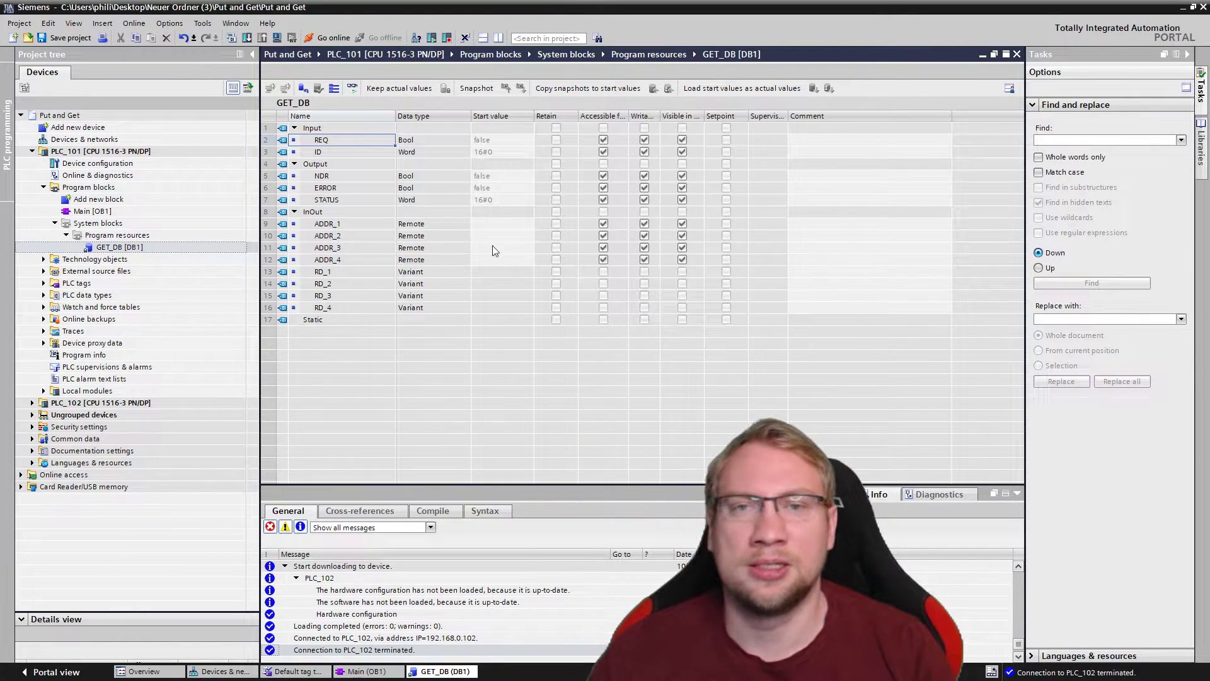